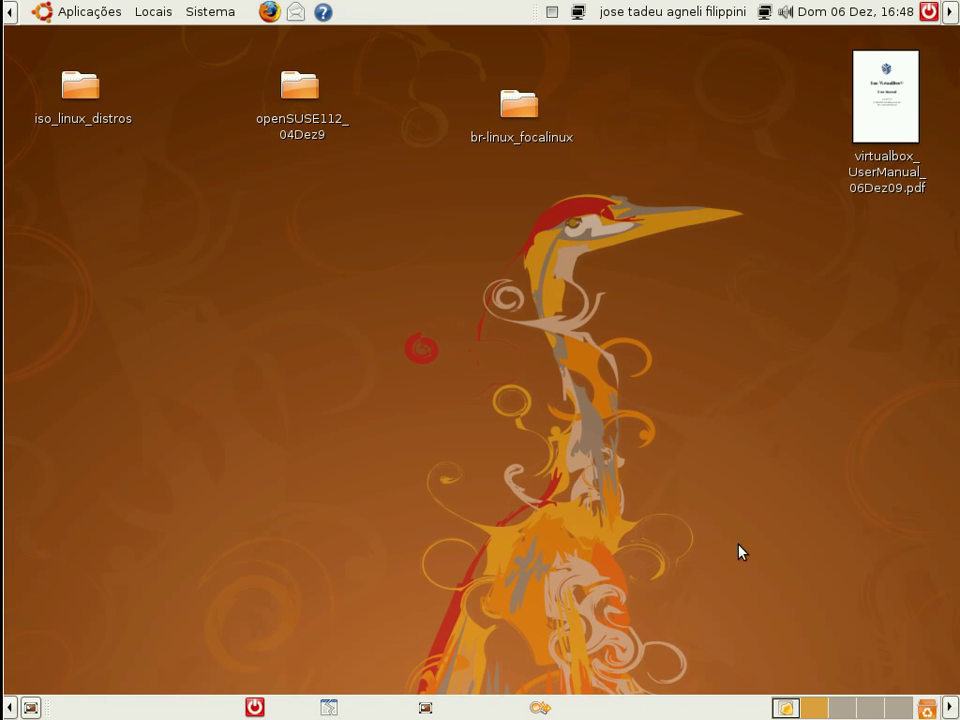
# - Switch to the running kurumin virtual machine and install the wallpaper "jabel" from KDE-Look.org Wallpapers
pyautogui.click(786, 705)
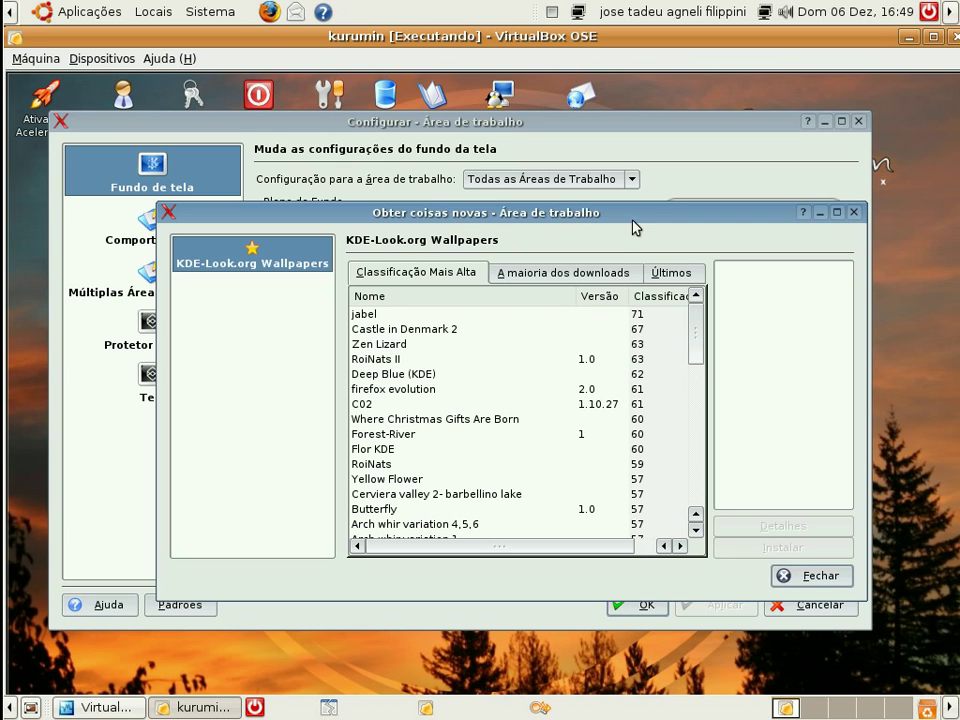
pyautogui.click(370, 316)
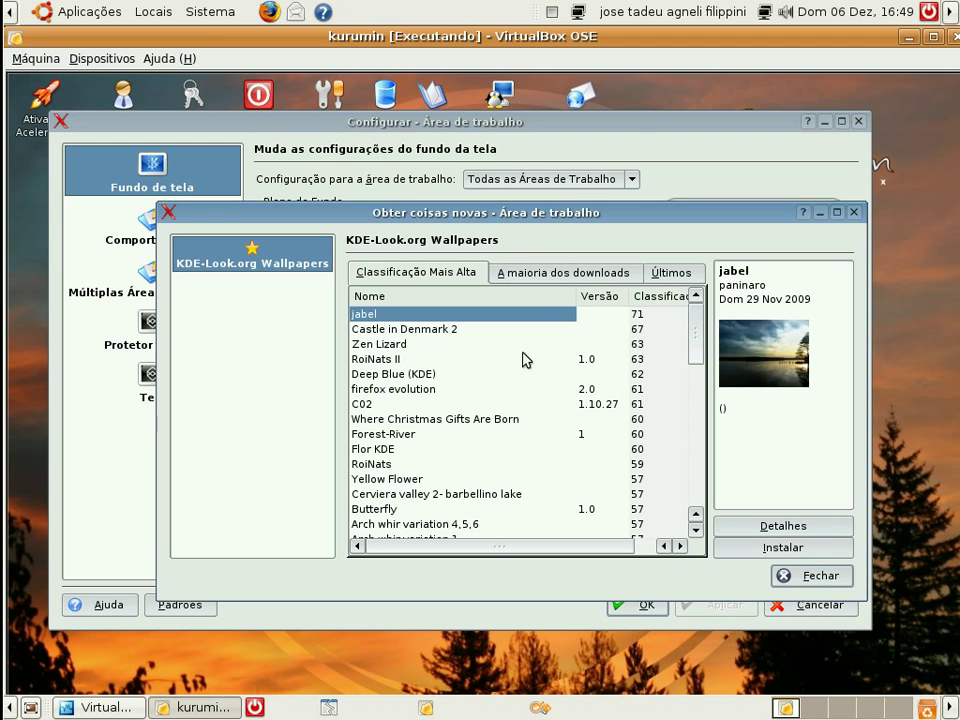
pyautogui.click(757, 551)
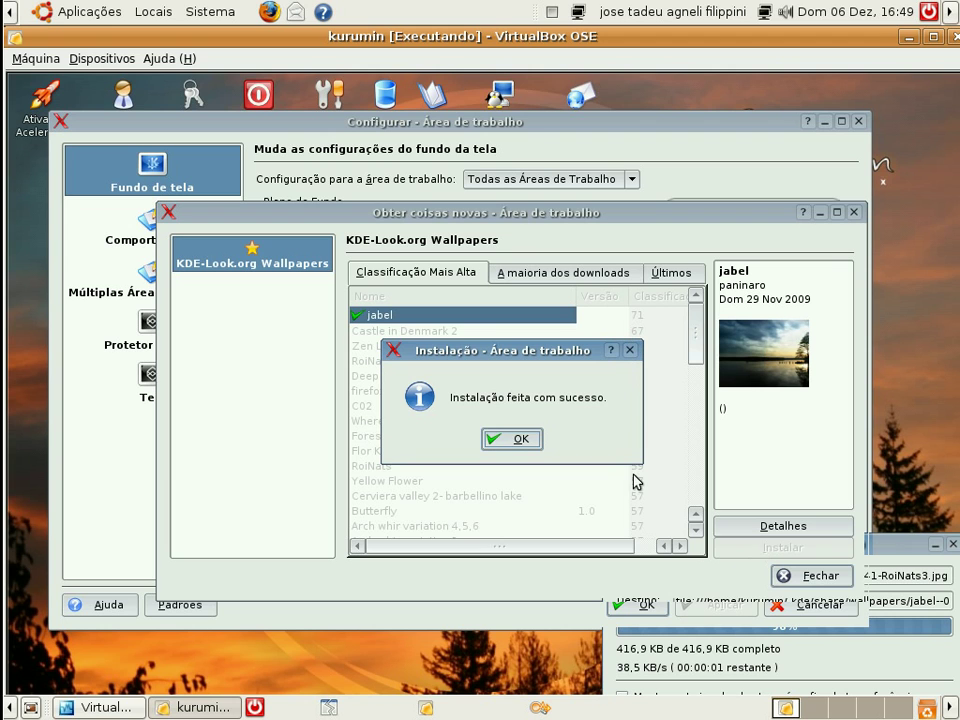
pyautogui.click(520, 440)
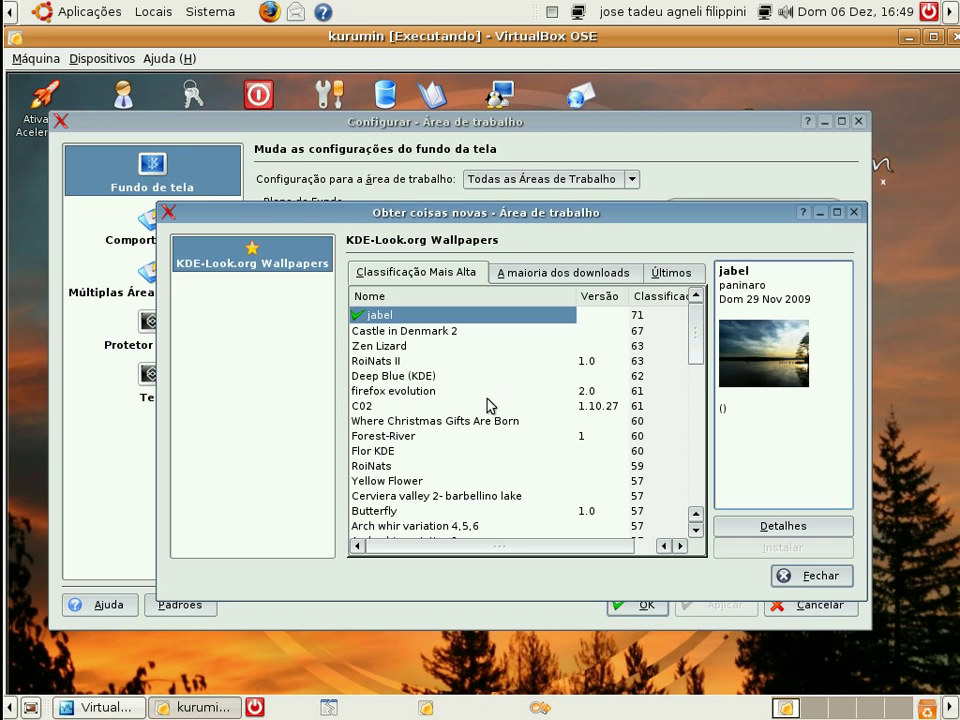
# - Install the "Flor KDE" wallpaper from the highest-rated list
pyautogui.scroll(-1, 490, 405)
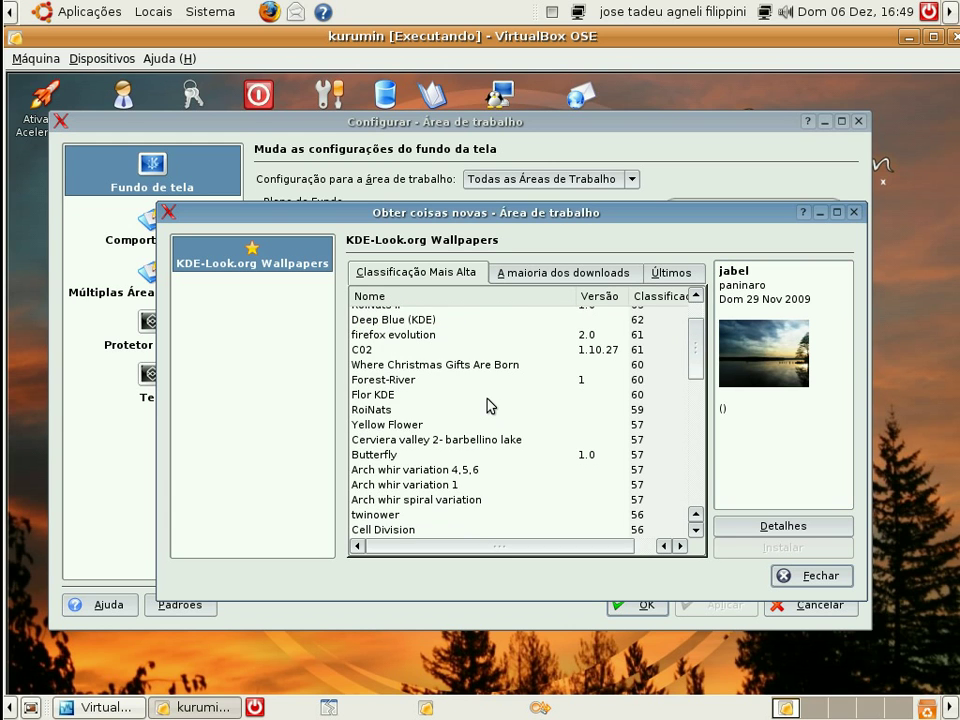
pyautogui.scroll(-2, 490, 405)
pyautogui.scroll(4, 490, 405)
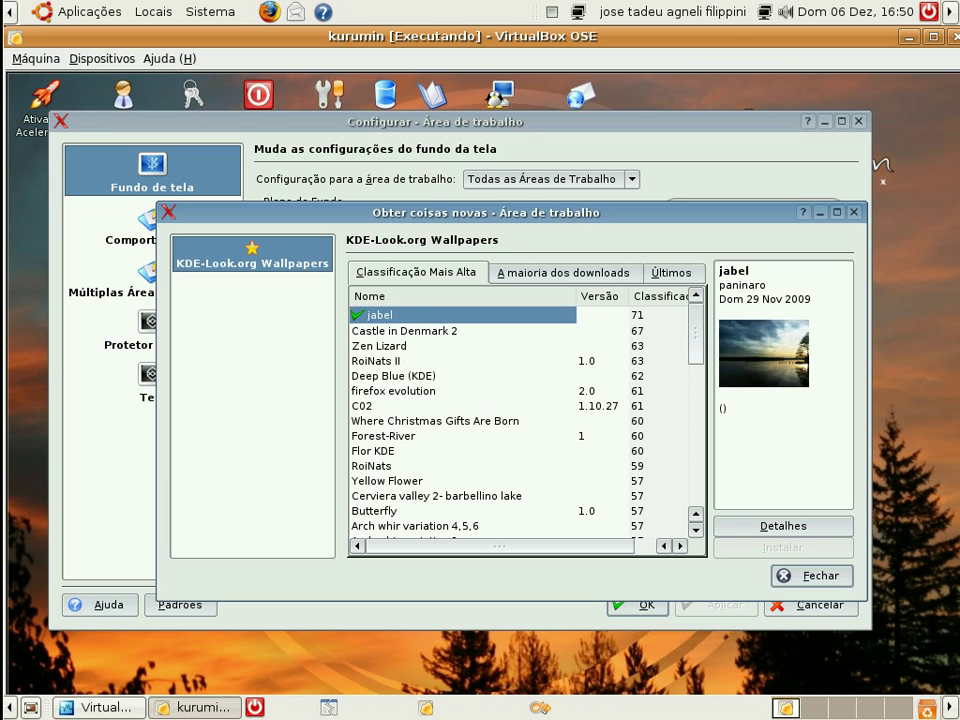
pyautogui.doubleClick(381, 452)
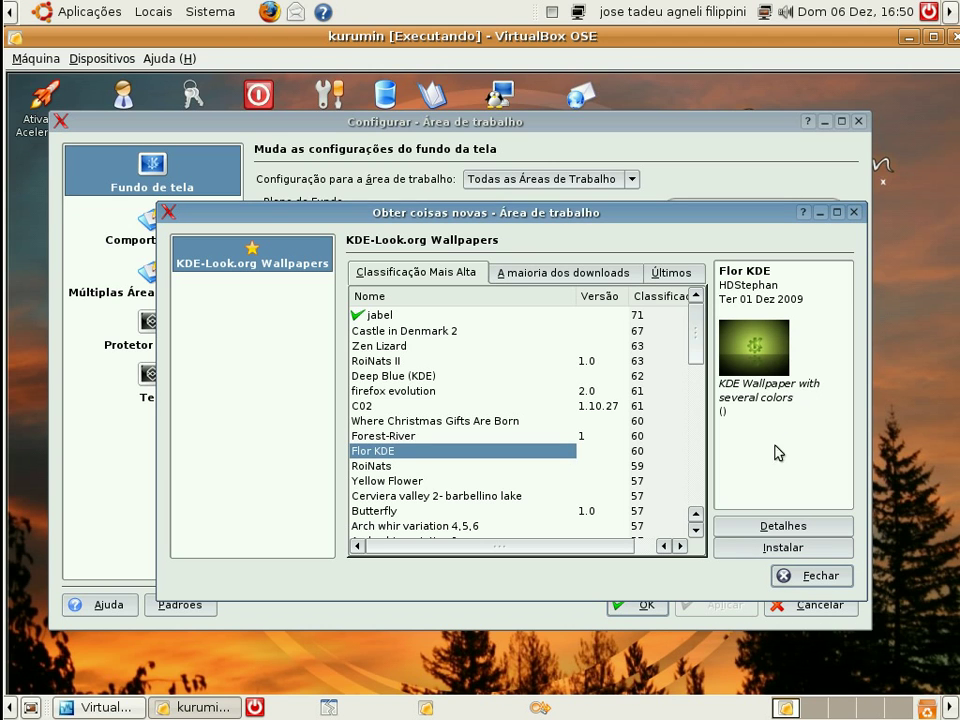
pyautogui.click(765, 546)
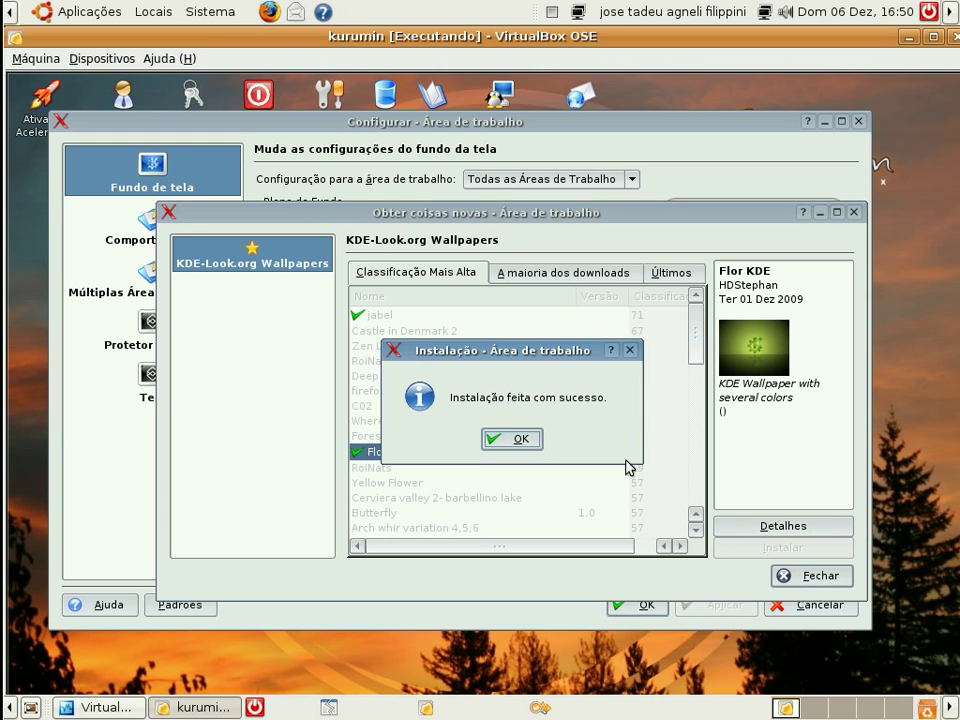
pyautogui.click(512, 439)
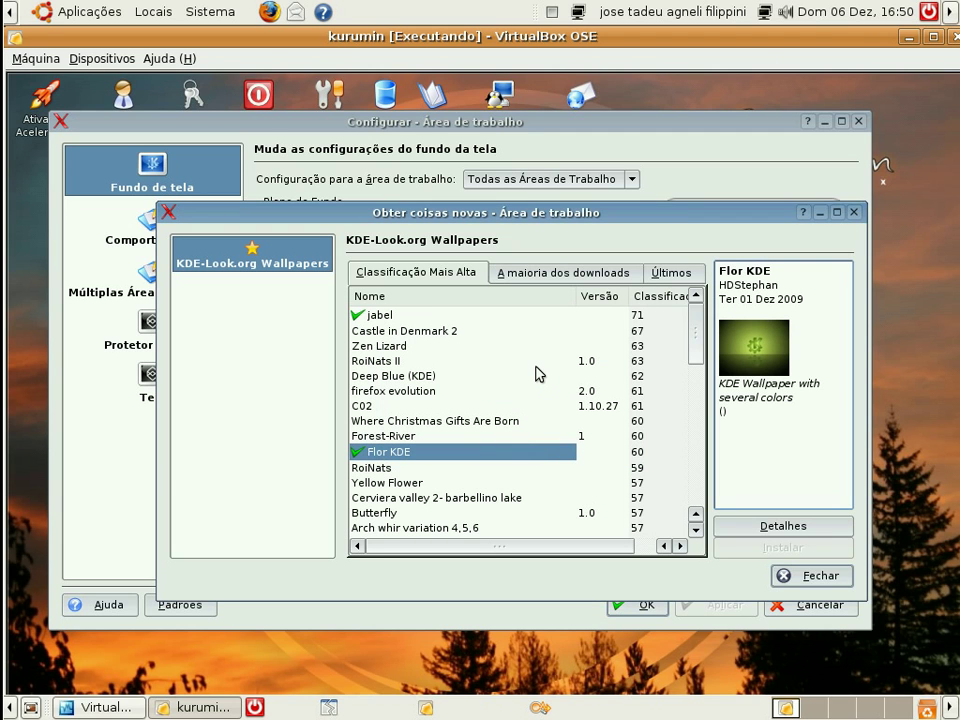
# - Try to install the "Where Christmas Gifts Are Born" wallpaper from the highest-rated list
pyautogui.click(470, 426)
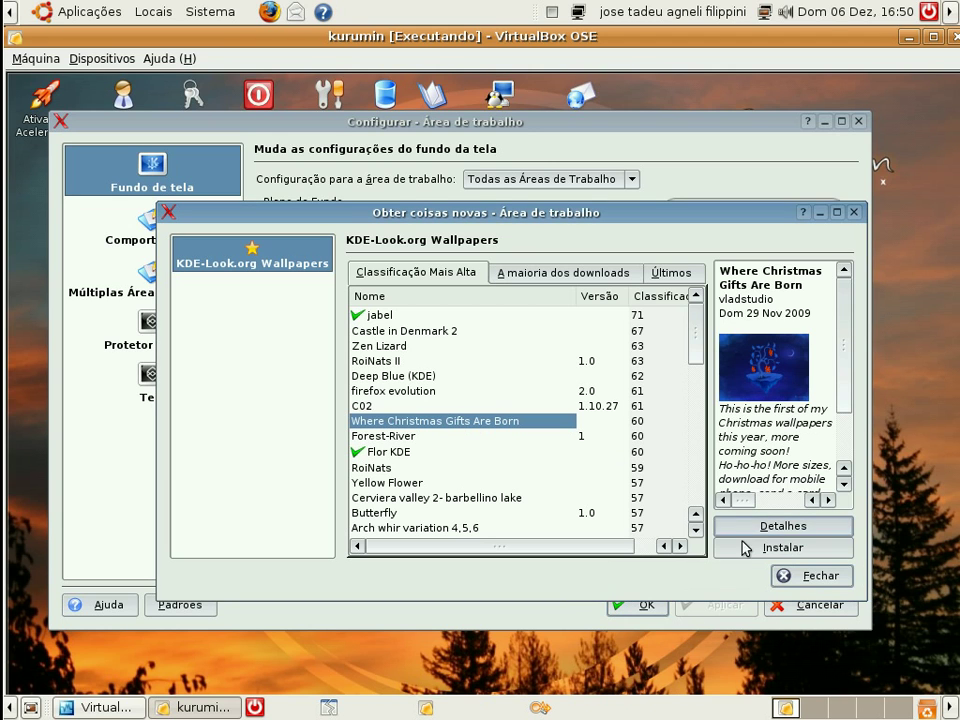
pyautogui.click(750, 556)
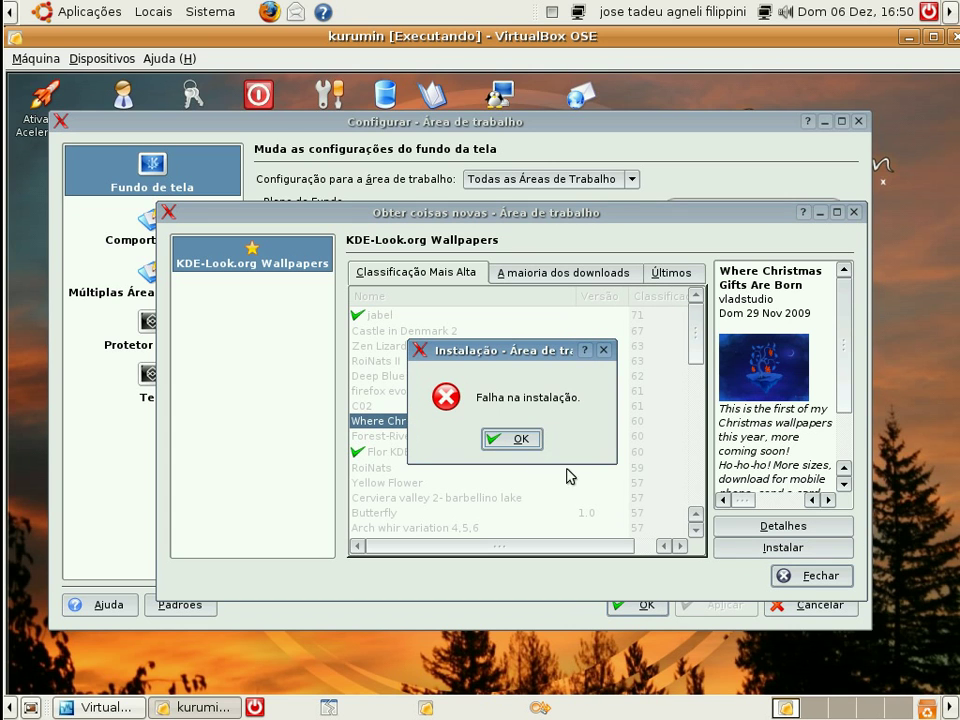
pyautogui.click(534, 441)
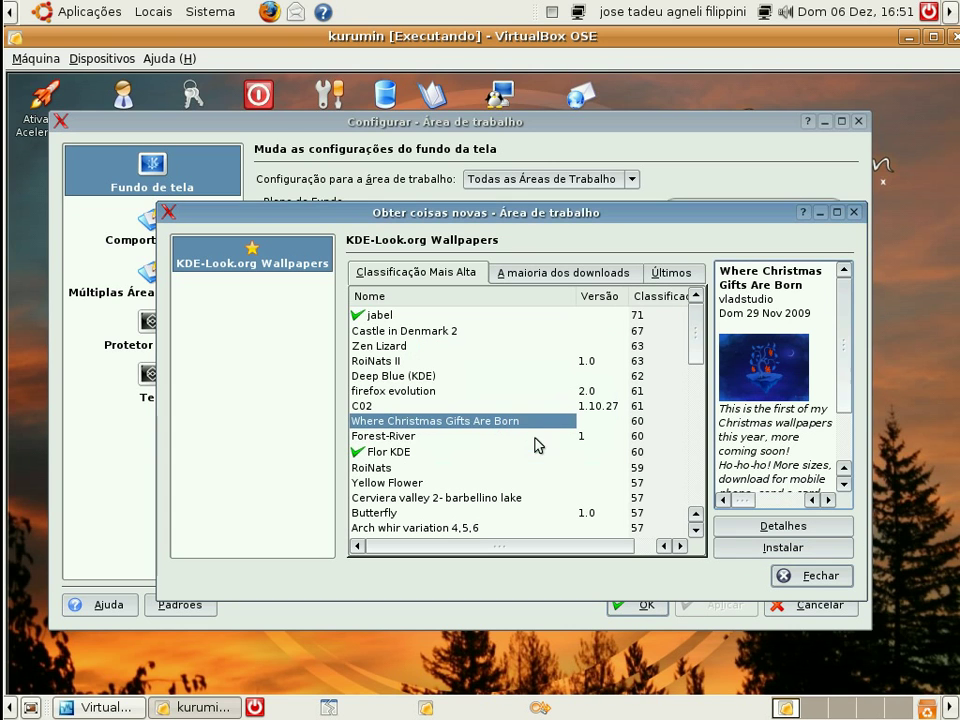
# - Look through the rest of the highest-rated wallpapers and the whole most-downloaded list
pyautogui.scroll(-5, 530, 450)
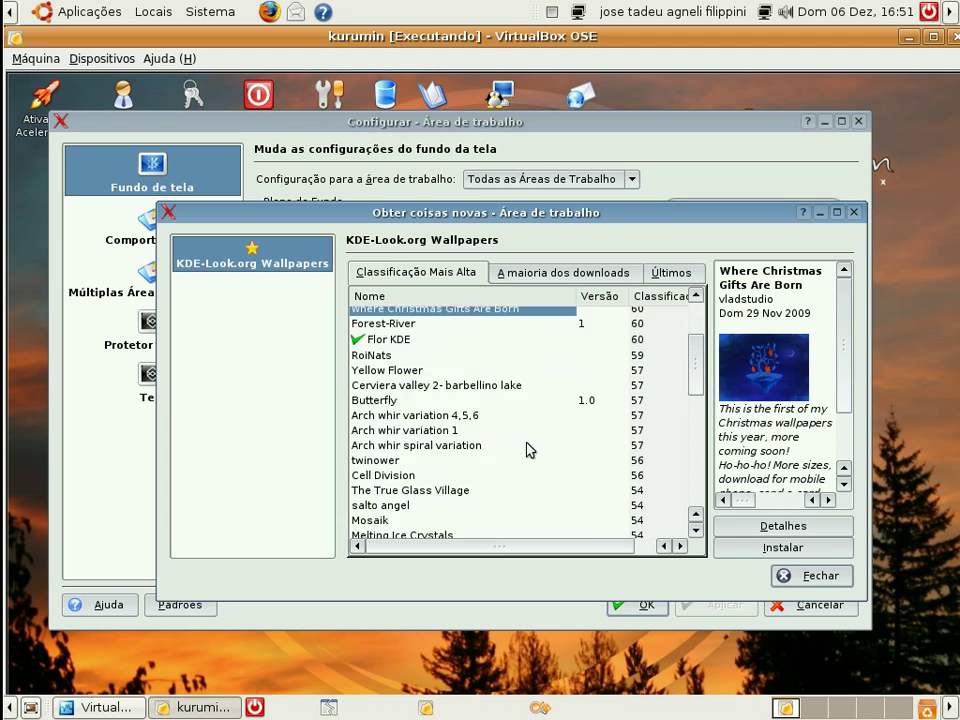
pyautogui.scroll(-3, 530, 450)
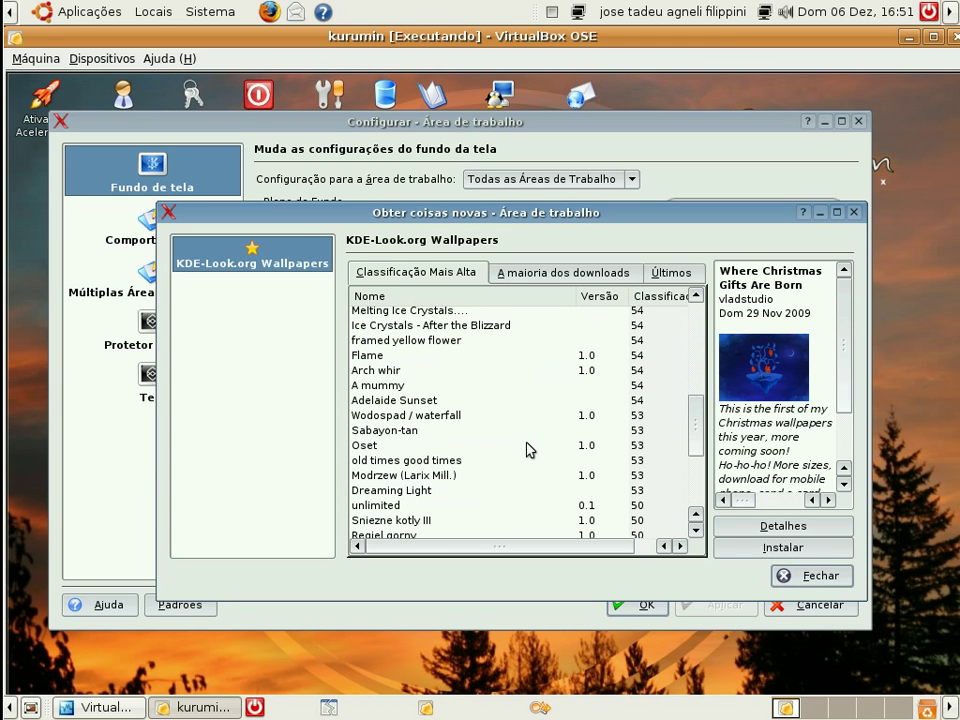
pyautogui.scroll(-3, 530, 450)
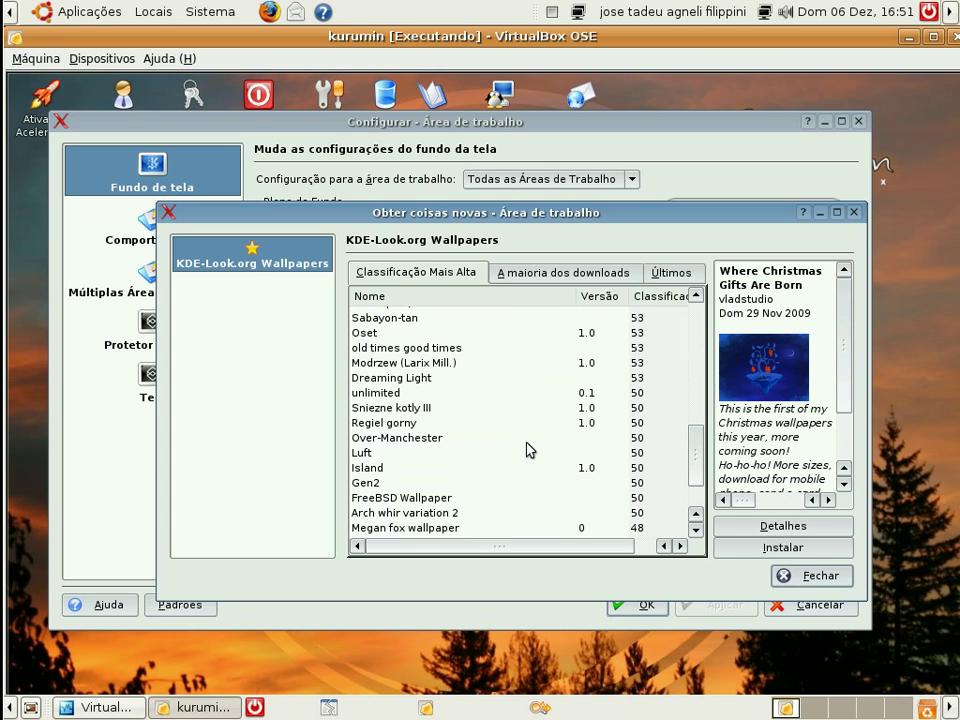
pyautogui.scroll(-2, 530, 450)
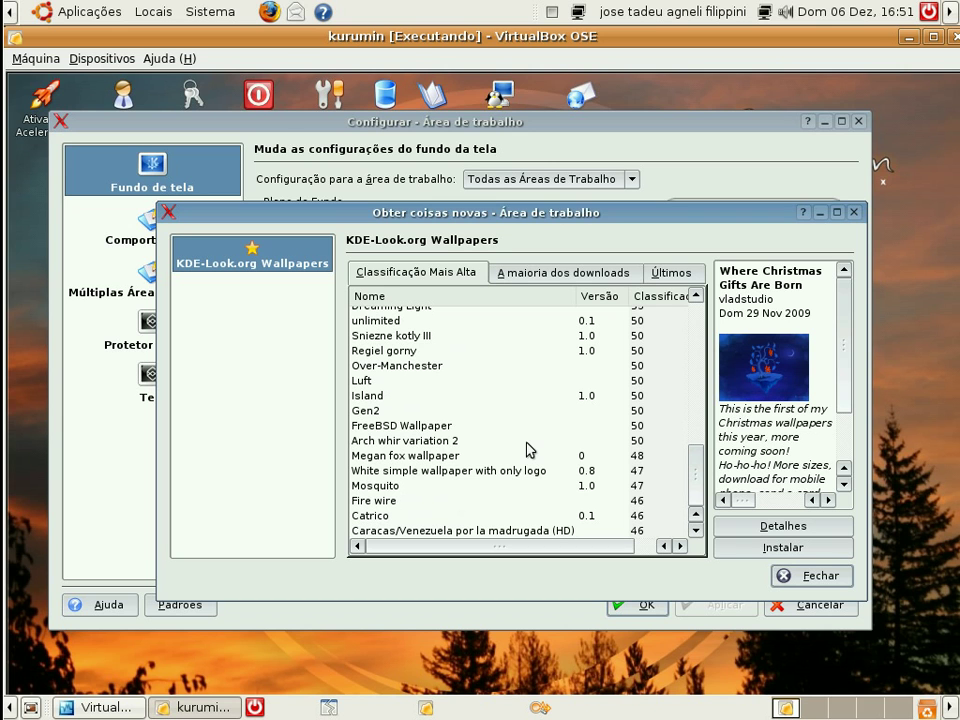
pyautogui.scroll(14, 530, 450)
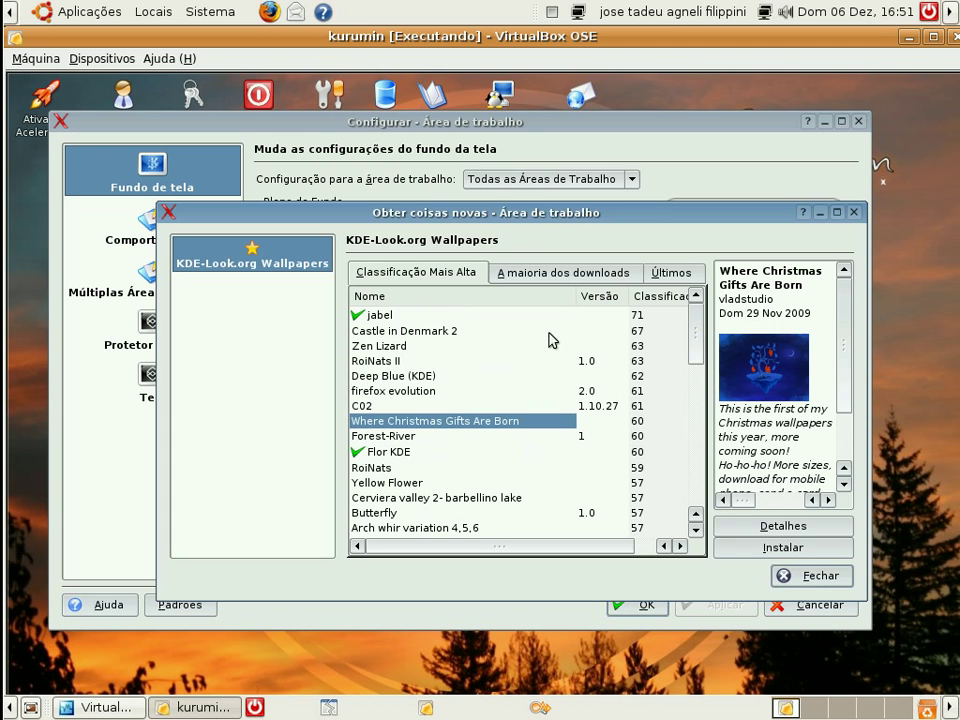
pyautogui.click(552, 278)
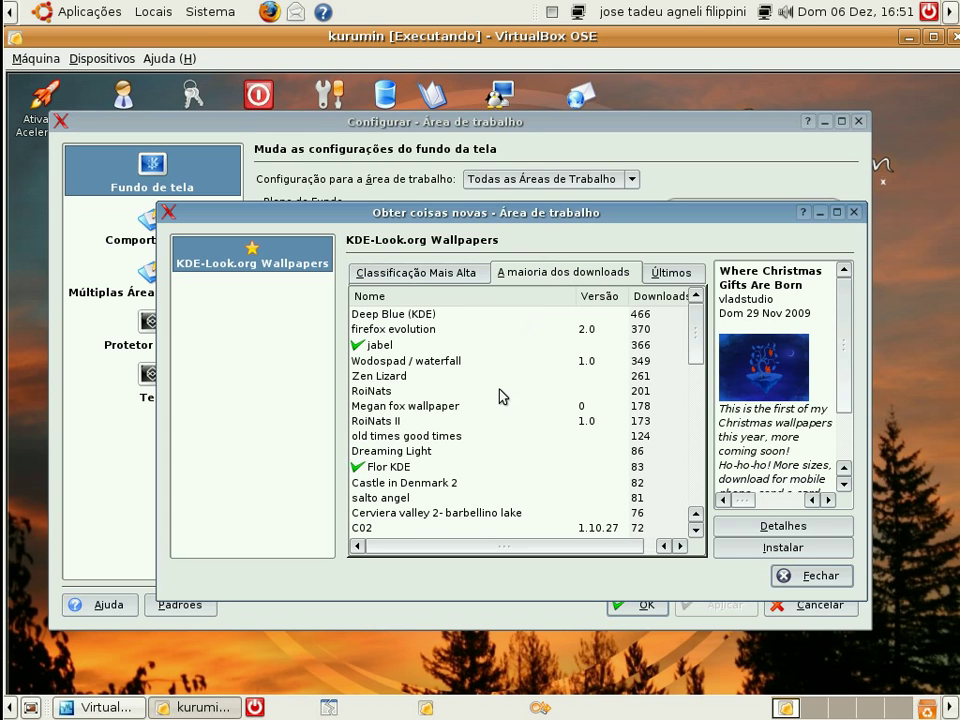
pyautogui.scroll(-3, 500, 396)
pyautogui.scroll(-3, 500, 396)
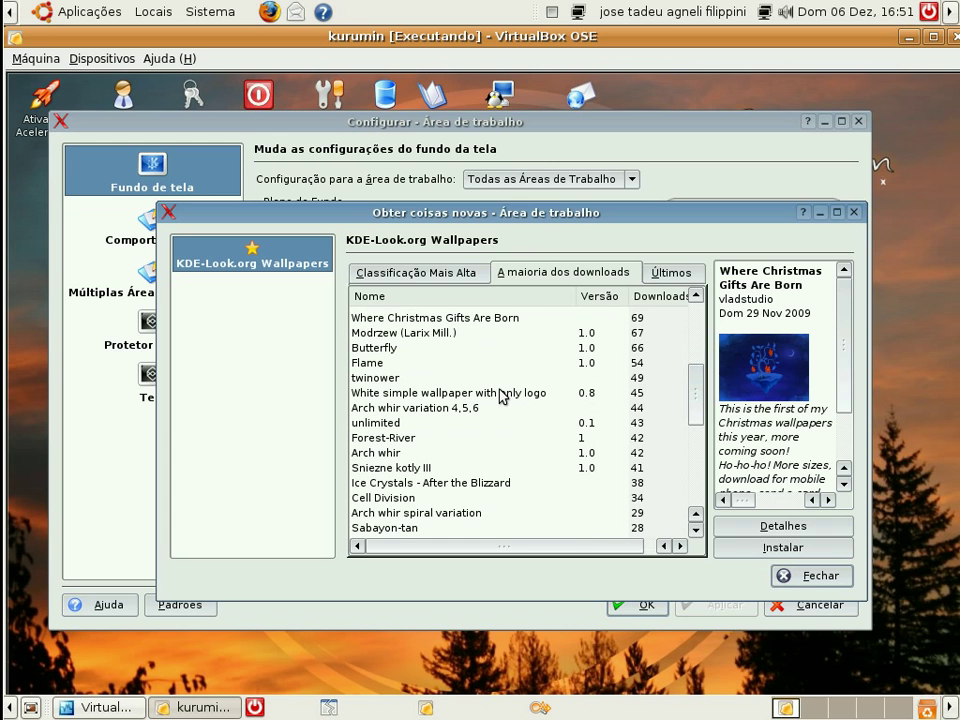
pyautogui.scroll(-3, 500, 396)
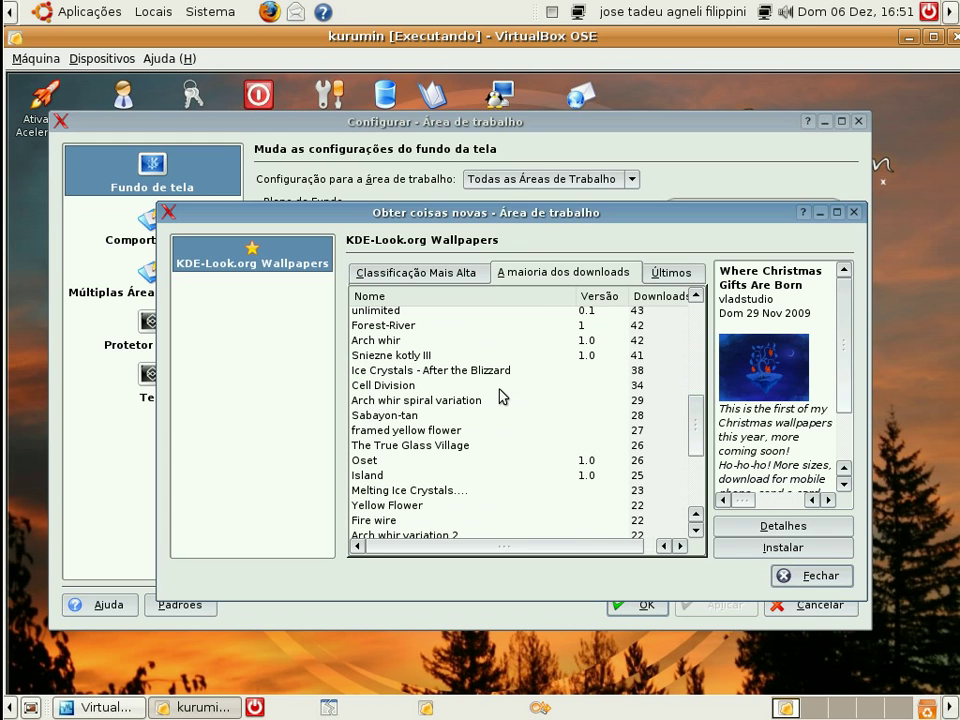
pyautogui.scroll(-2, 502, 396)
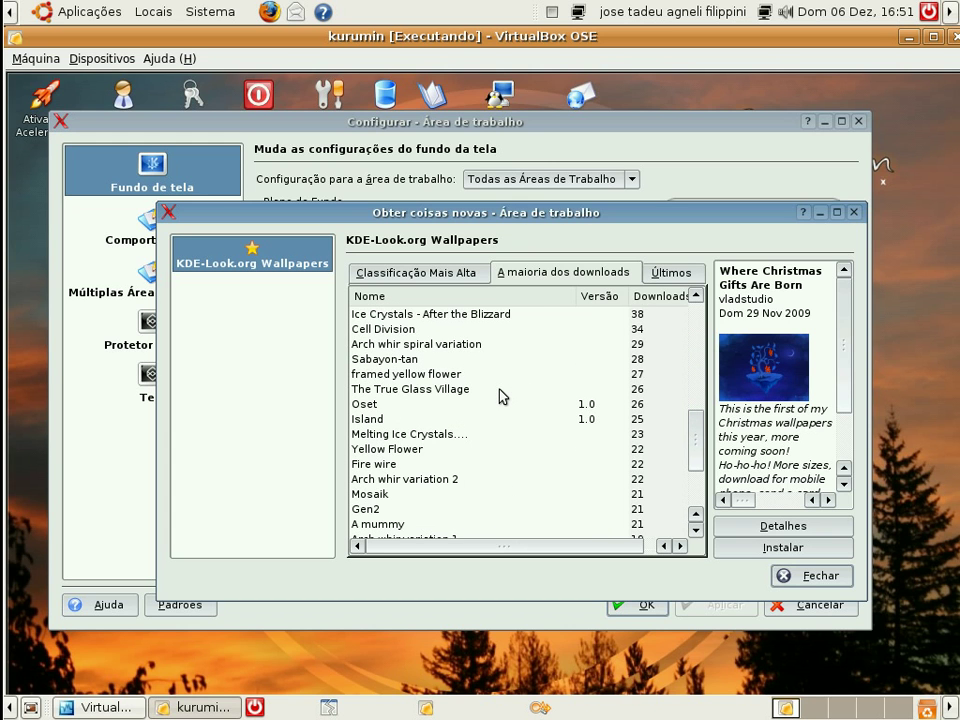
pyautogui.scroll(-2, 502, 396)
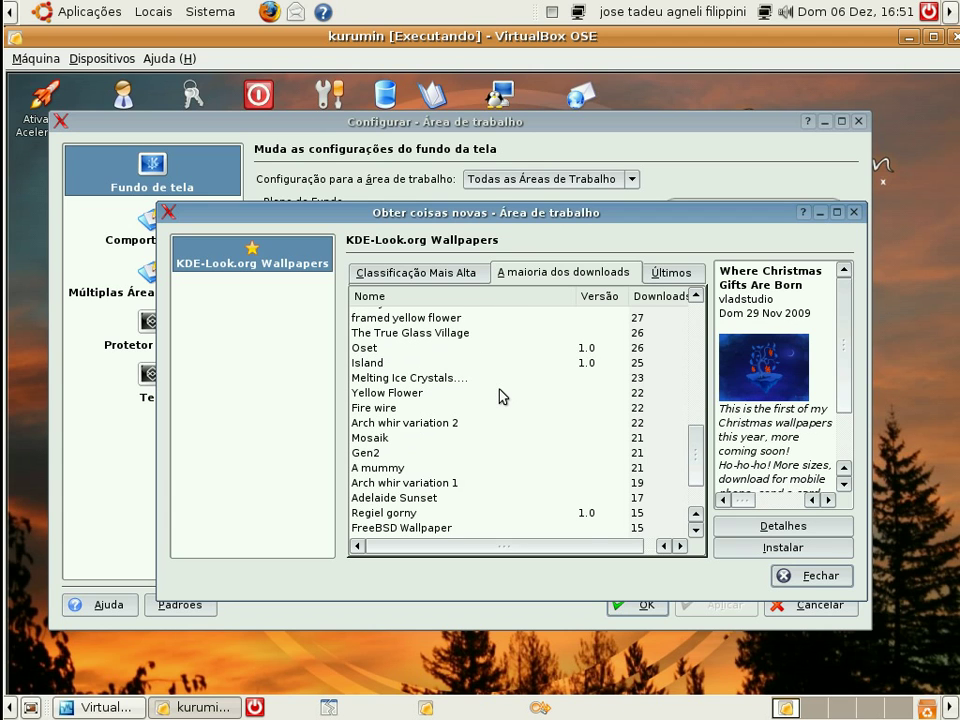
pyautogui.scroll(-2, 502, 396)
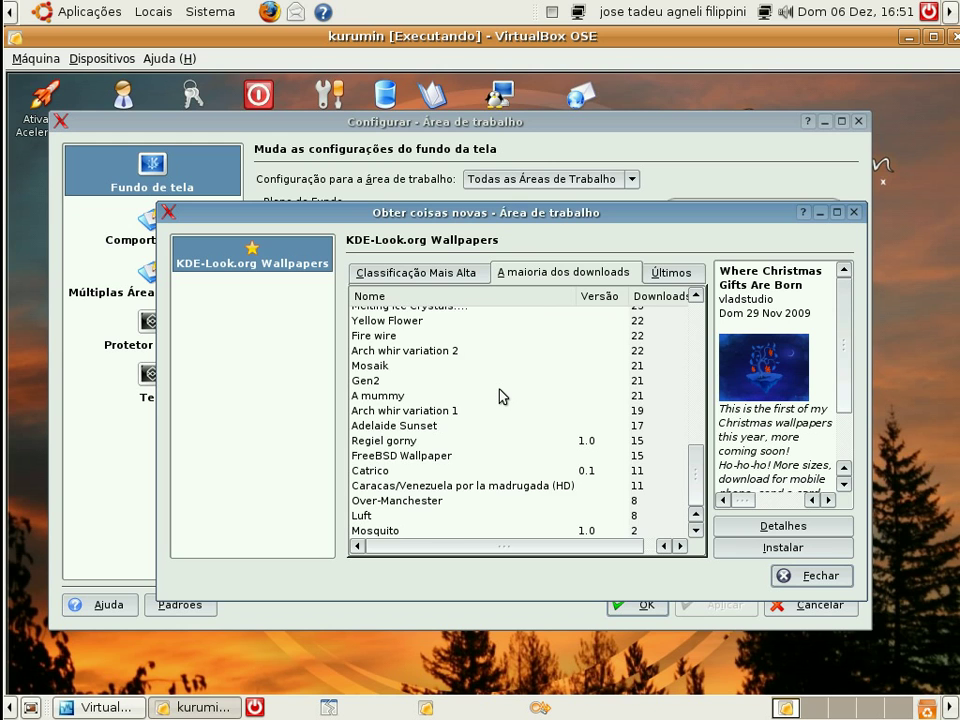
pyautogui.scroll(10, 502, 396)
pyautogui.scroll(2, 502, 396)
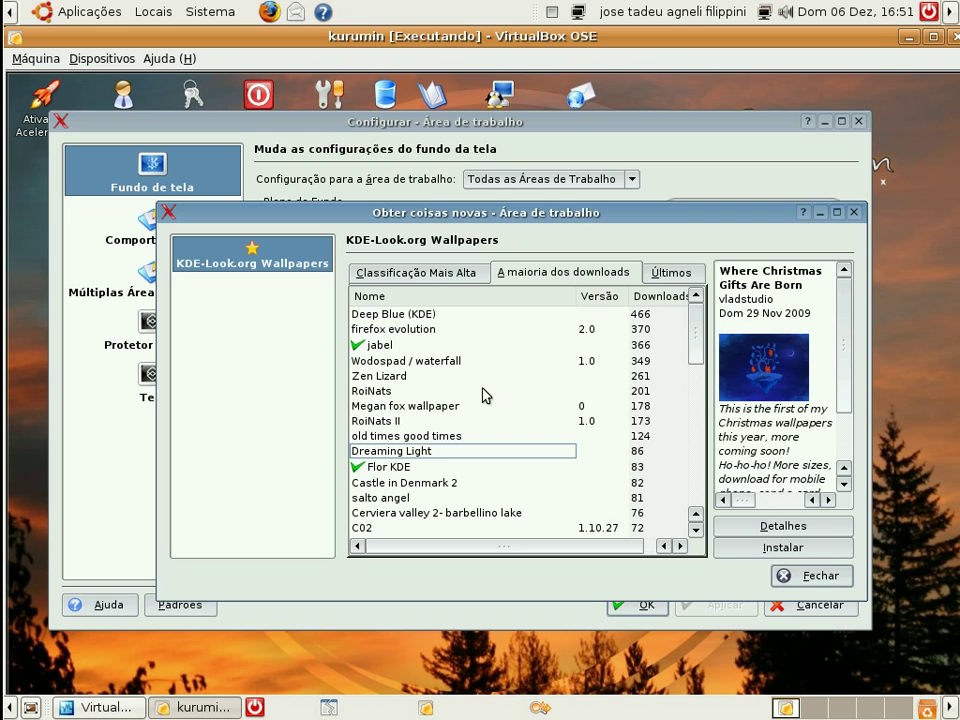
# - Install the "firefox evolution" 2.0 wallpaper from the most-downloaded list and close the wallpaper download dialog
pyautogui.click(433, 335)
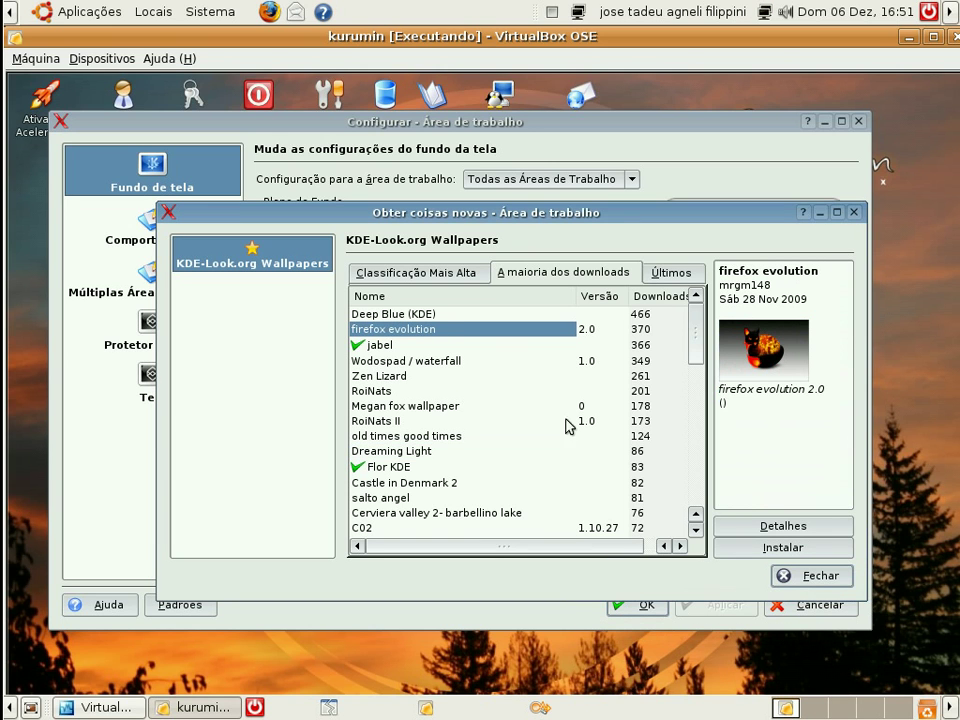
pyautogui.click(737, 545)
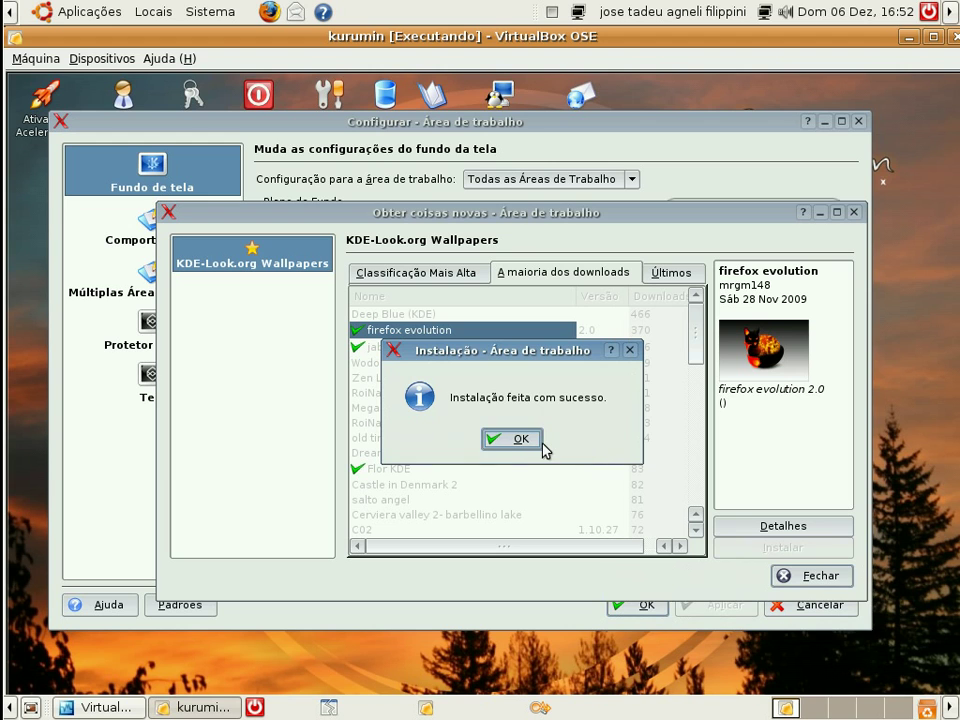
pyautogui.click(514, 439)
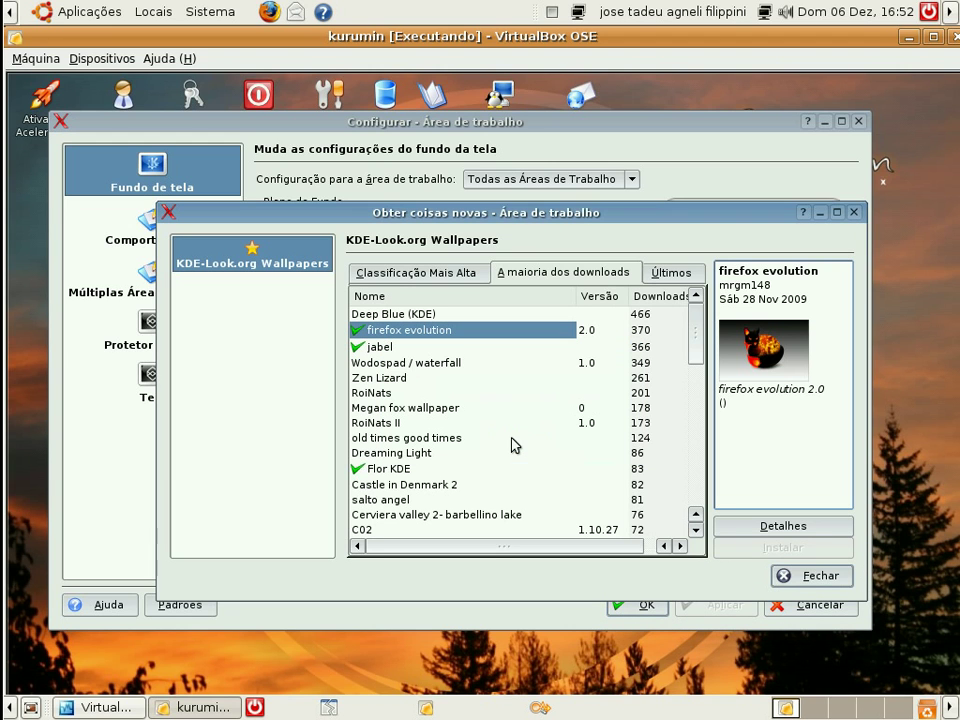
pyautogui.click(800, 580)
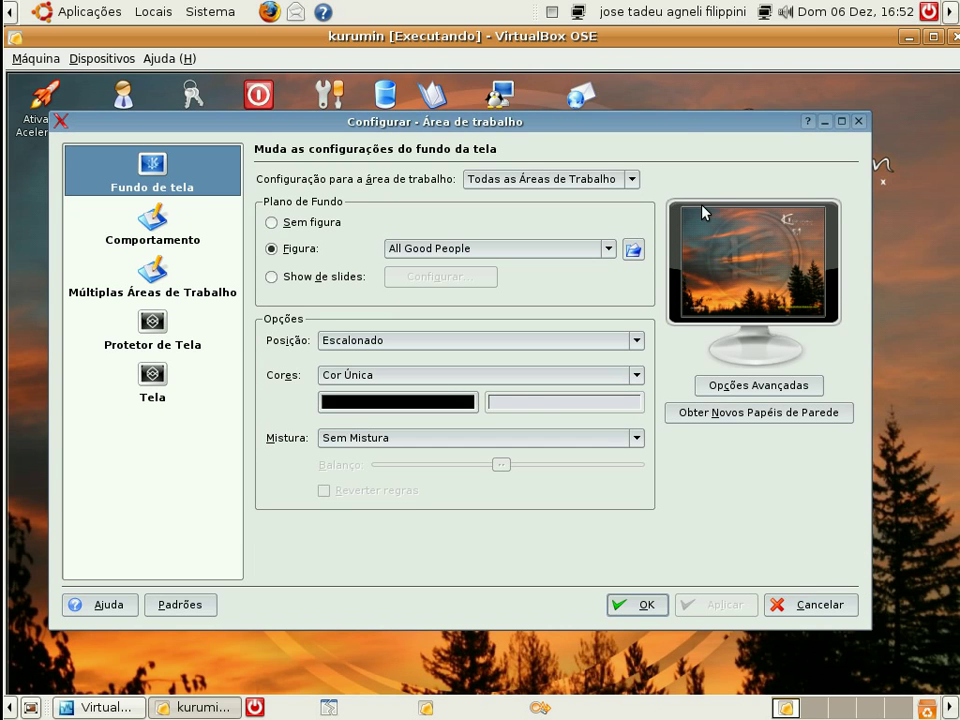
# - Set Firefox Evolution-2 as the background picture for all desktops and close the desktop settings
pyautogui.moveTo(680, 122); pyautogui.dragTo(650, 102)
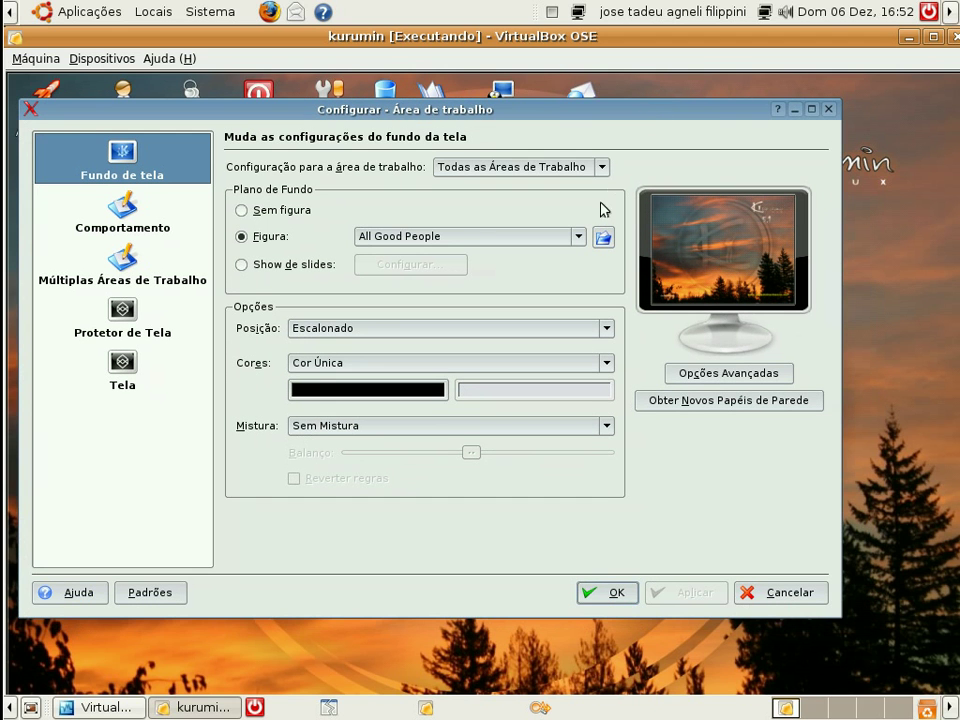
pyautogui.click(578, 237)
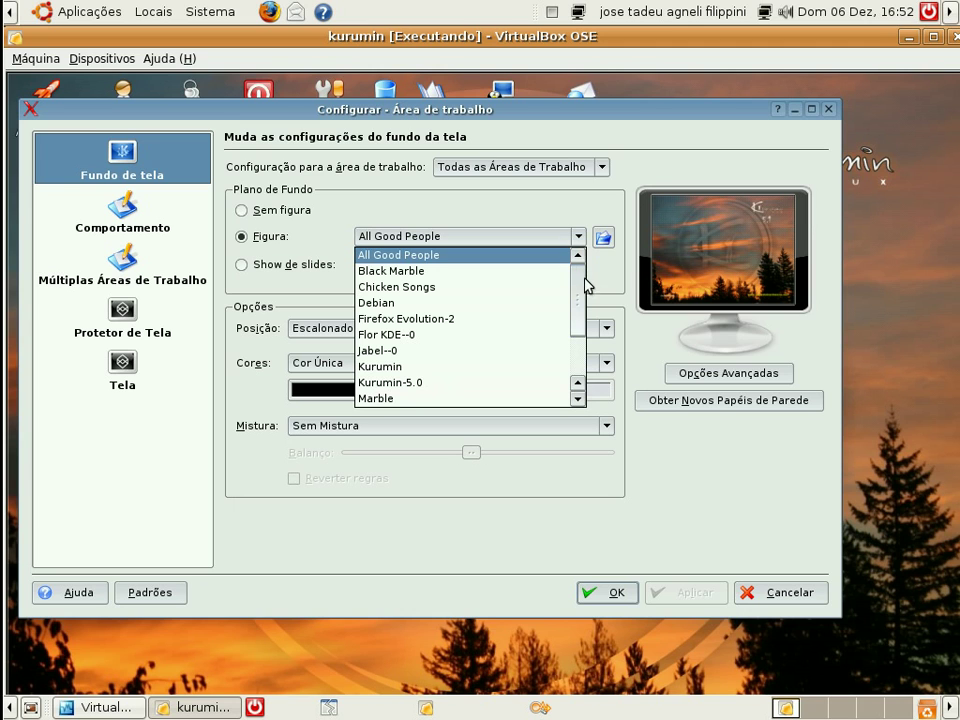
pyautogui.click(456, 320)
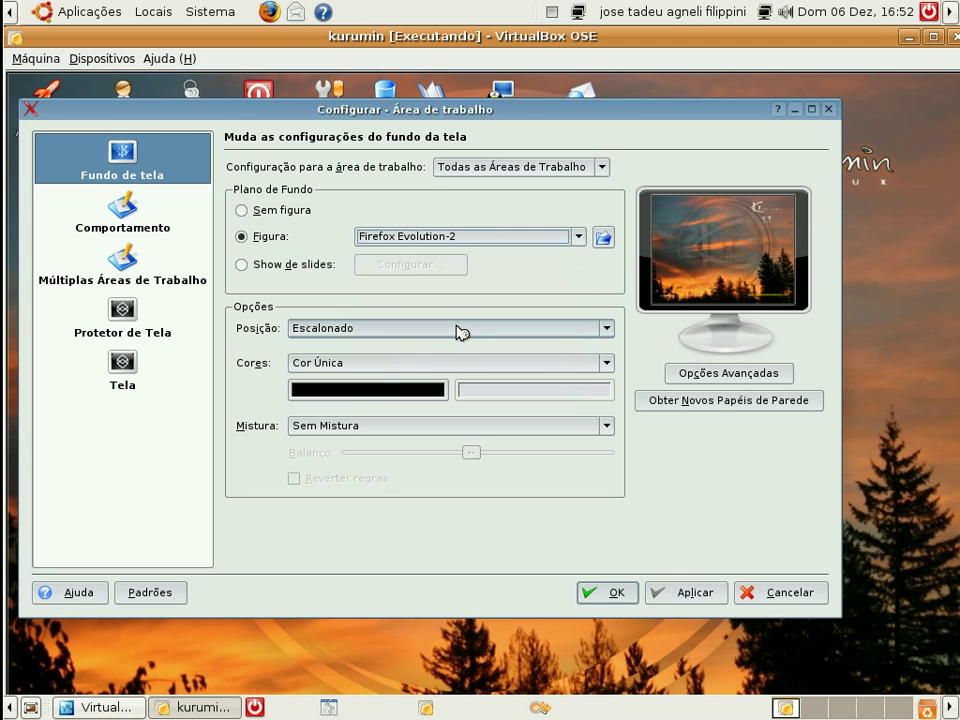
pyautogui.click(657, 594)
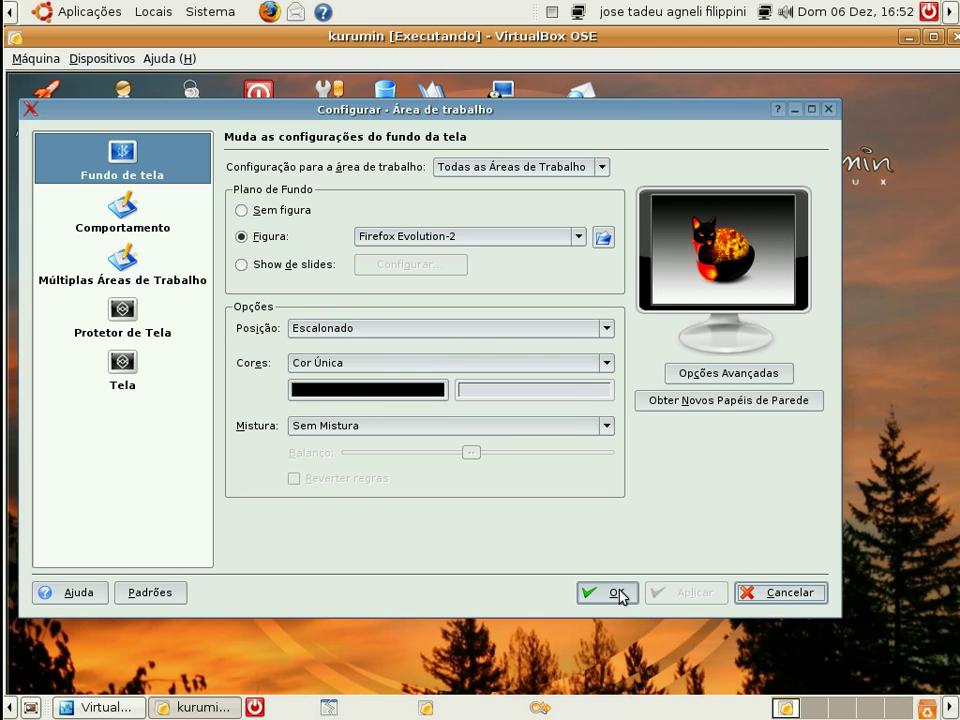
pyautogui.click(617, 593)
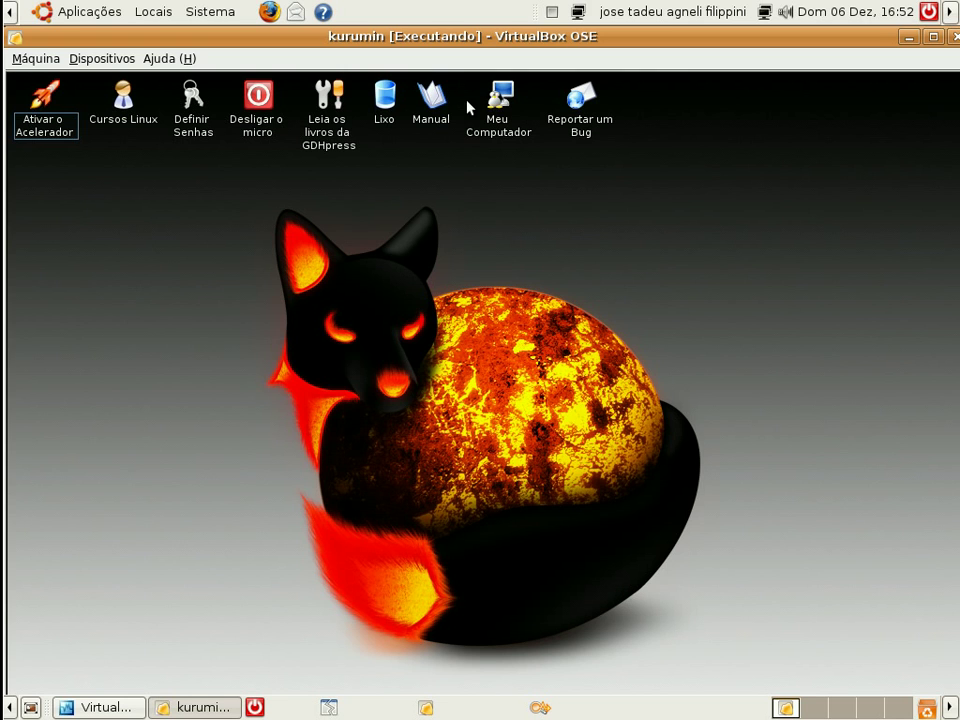
pyautogui.rightClick(481, 207)
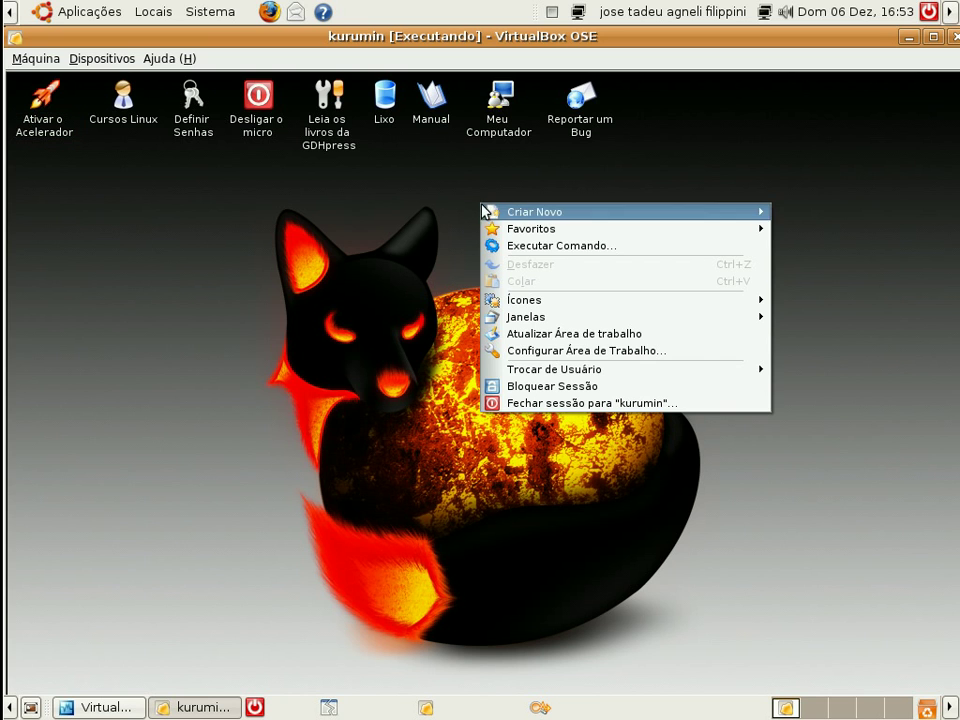
pyautogui.click(560, 486)
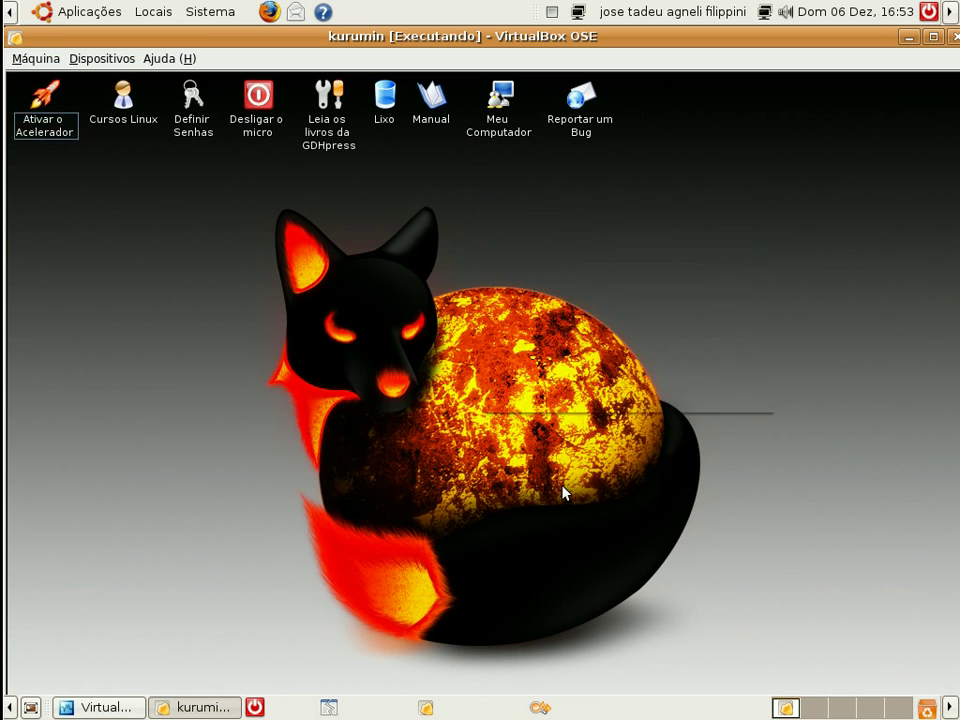
# - Set Jabel--0 as the background picture for all desktops and close the desktop settings
pyautogui.rightClick(497, 300)
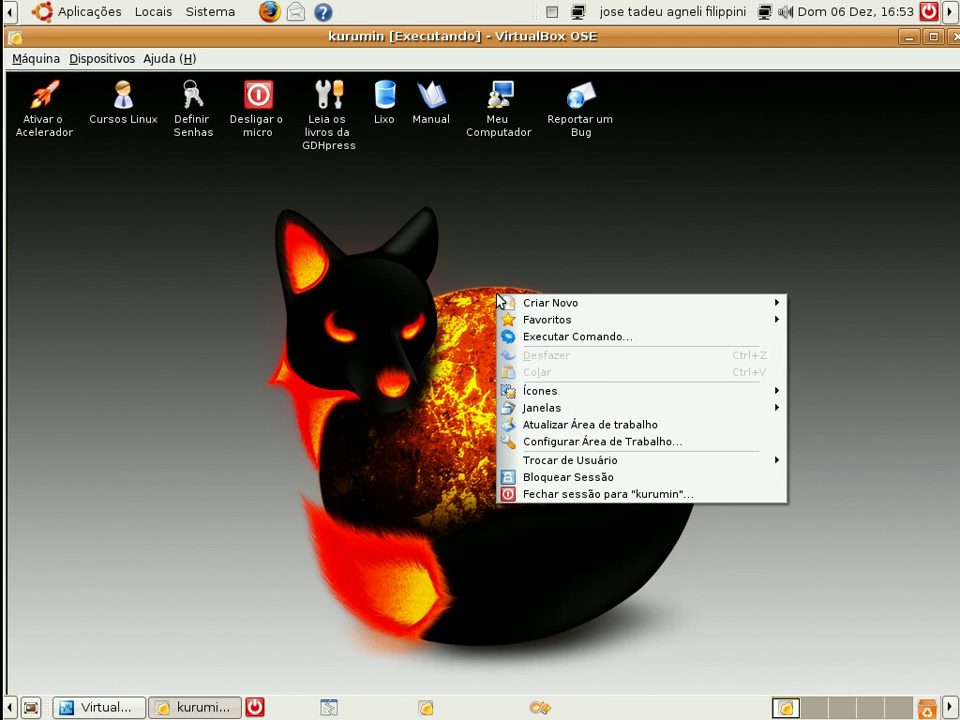
pyautogui.click(535, 444)
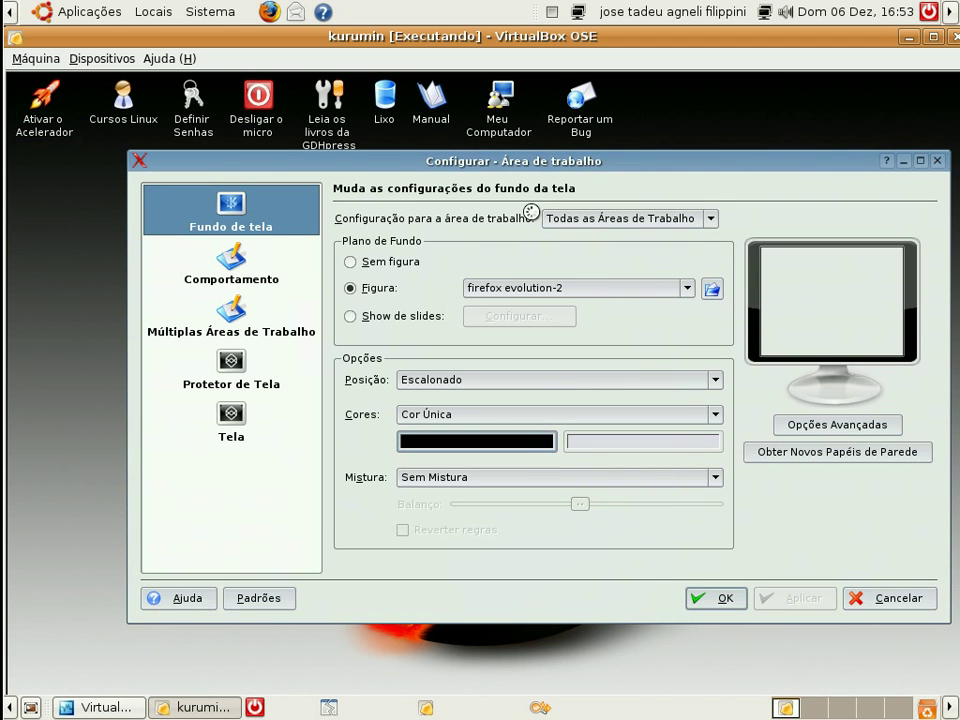
pyautogui.click(687, 289)
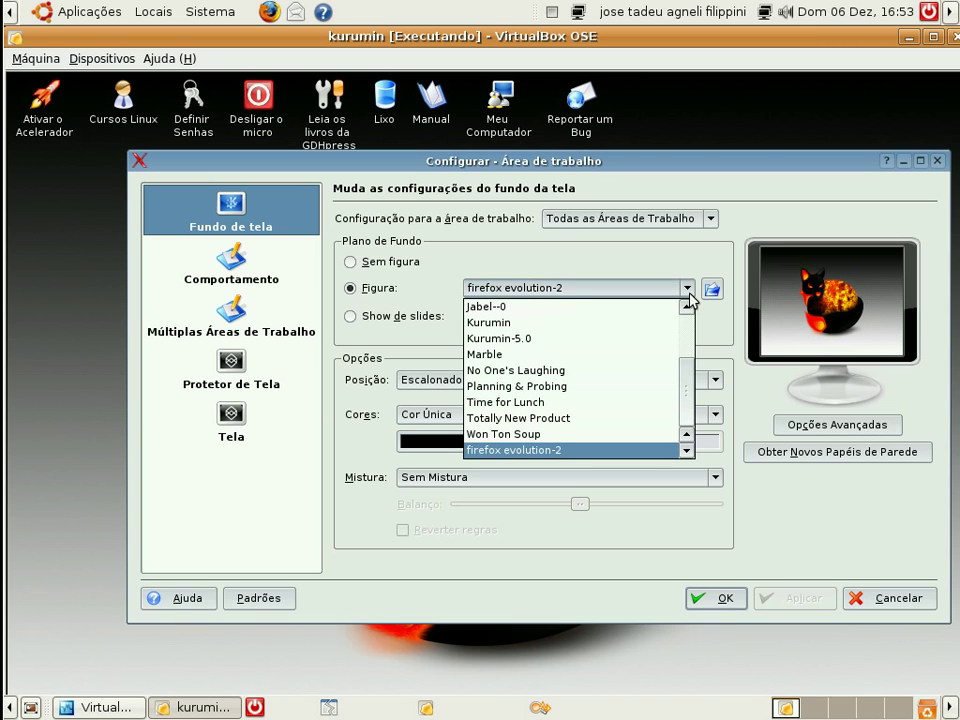
pyautogui.click(630, 313)
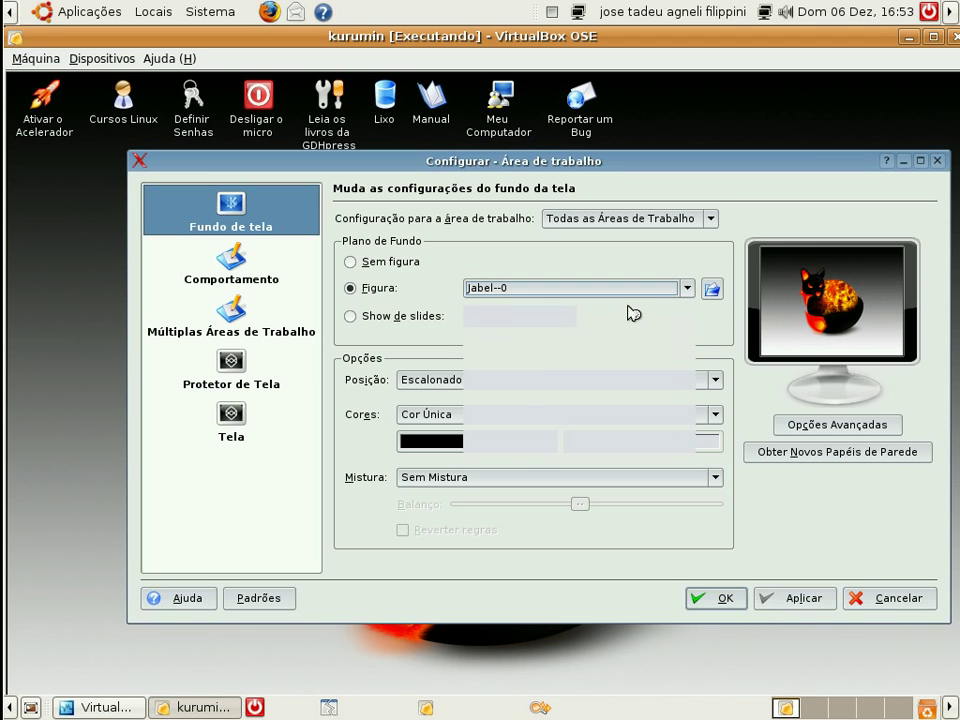
pyautogui.click(788, 597)
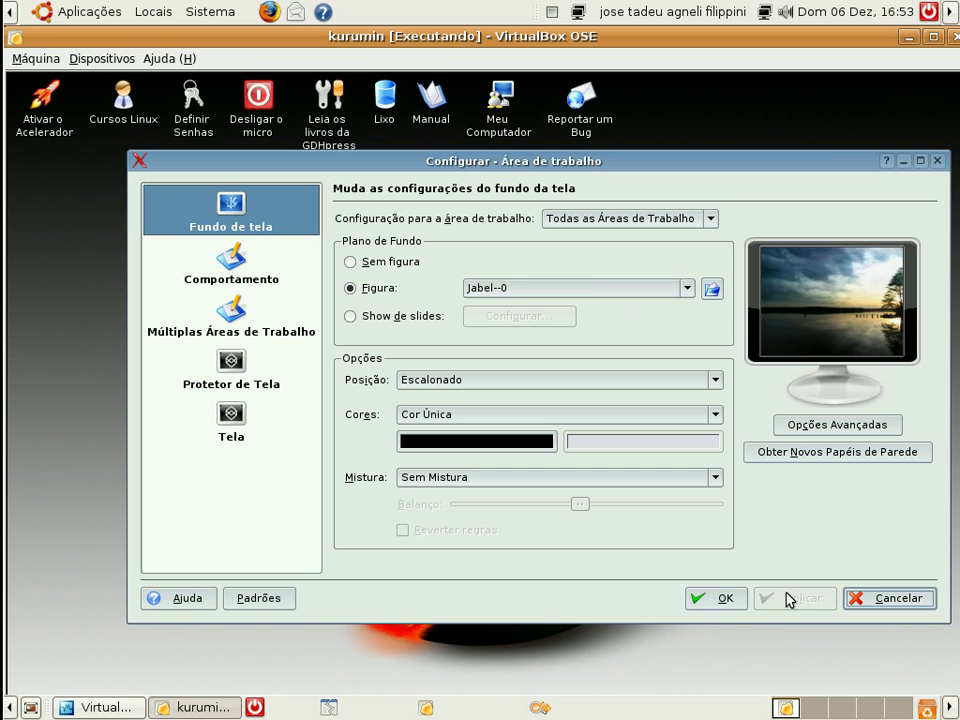
pyautogui.click(722, 598)
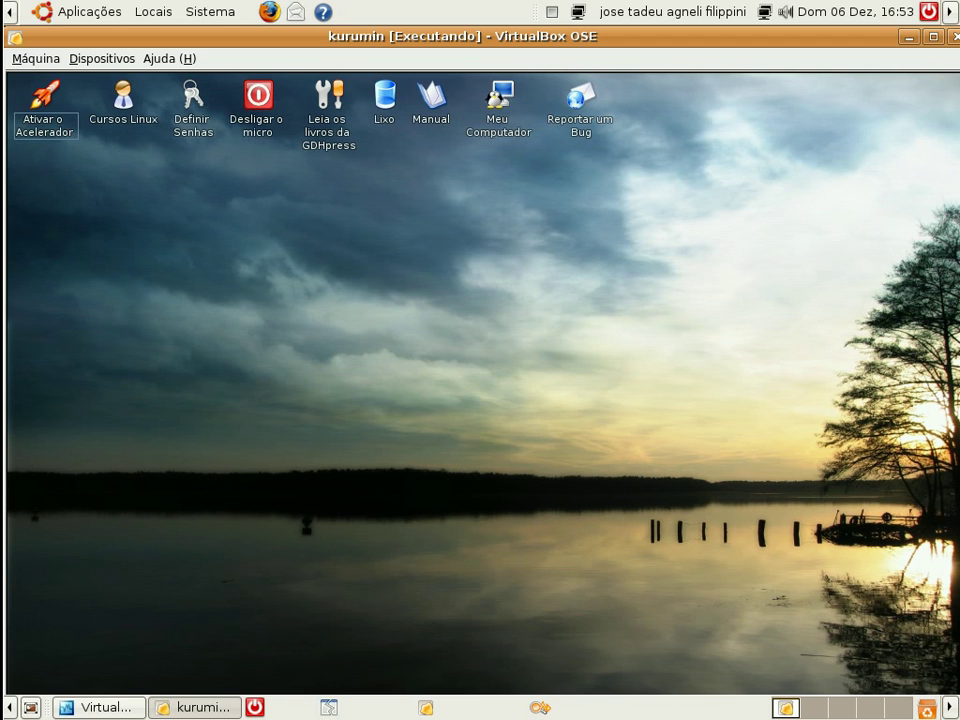
# - Reopen the desktop settings and apply Flor KDE--0 as the background picture for all desktops
pyautogui.rightClick(475, 236)
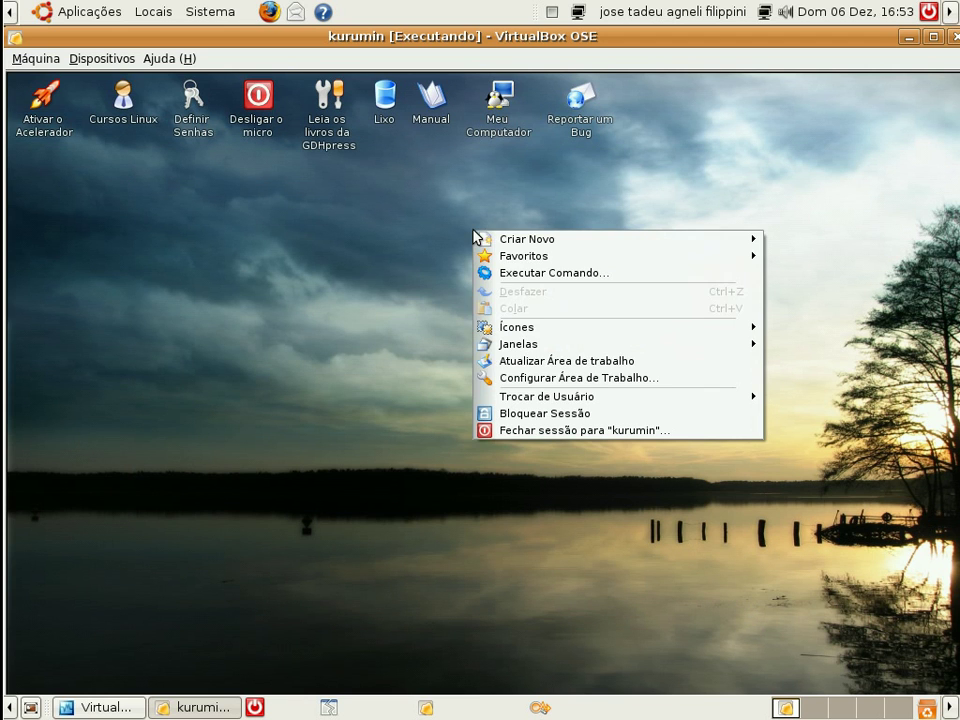
pyautogui.click(500, 378)
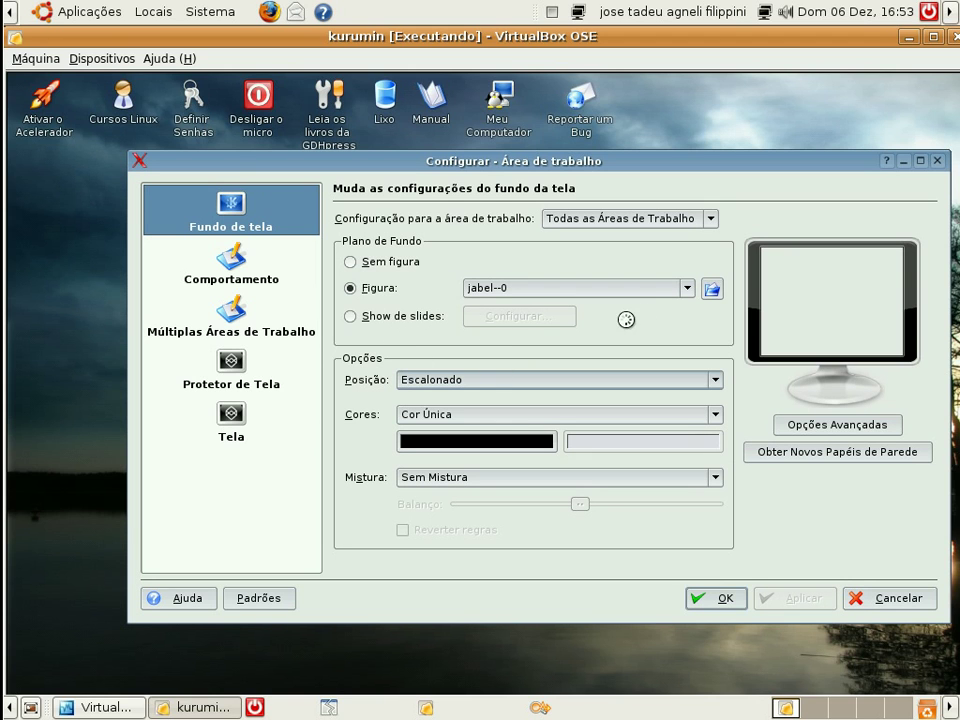
pyautogui.click(688, 289)
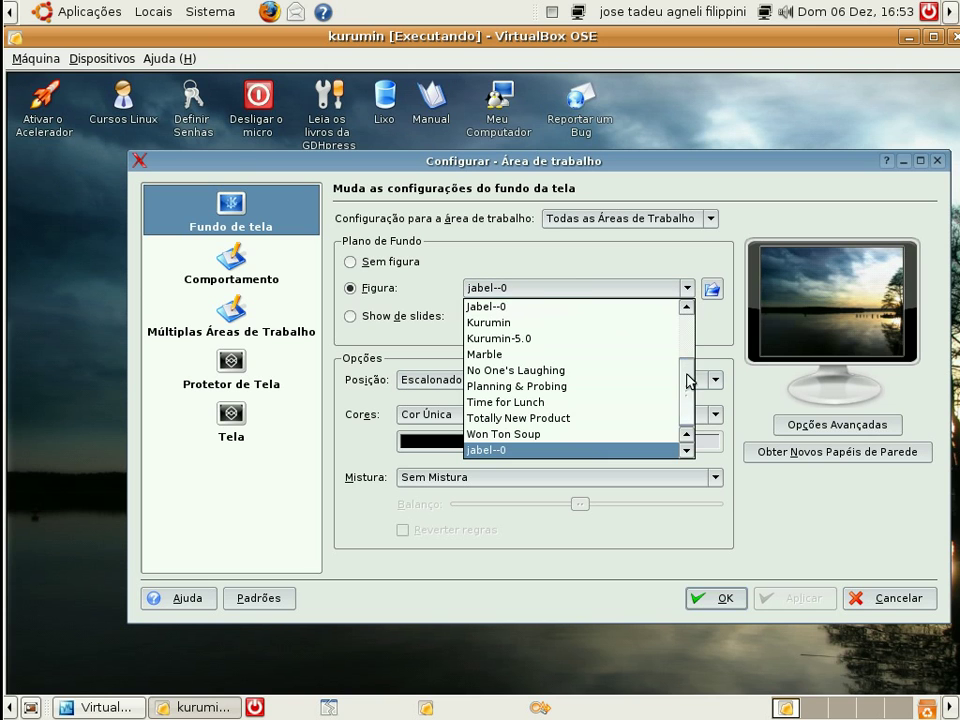
pyautogui.moveTo(688, 388); pyautogui.dragTo(688, 333)
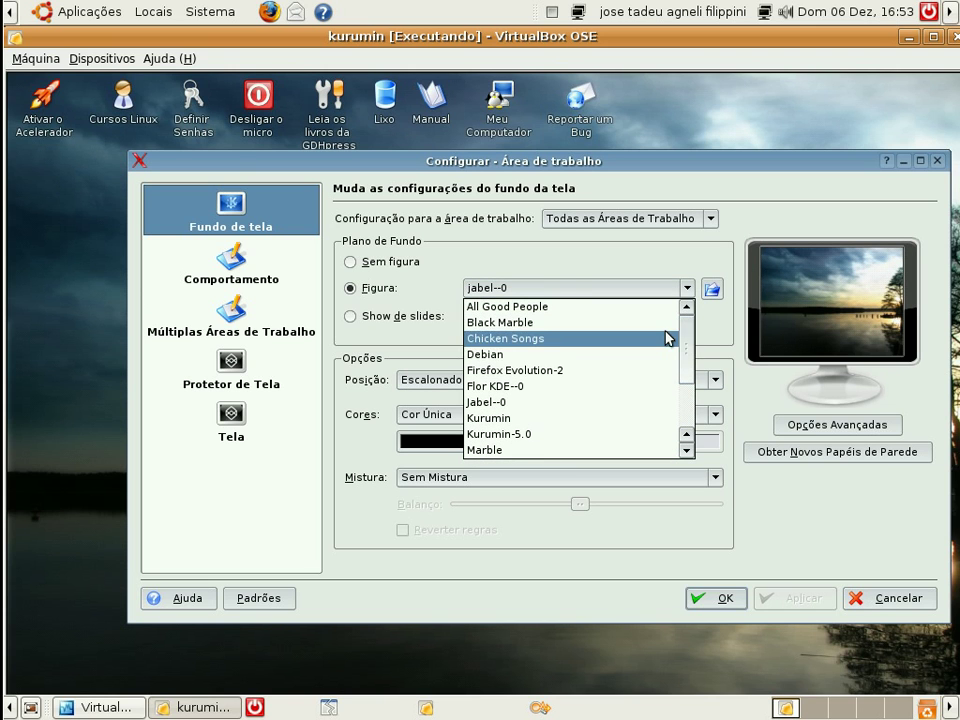
pyautogui.click(633, 387)
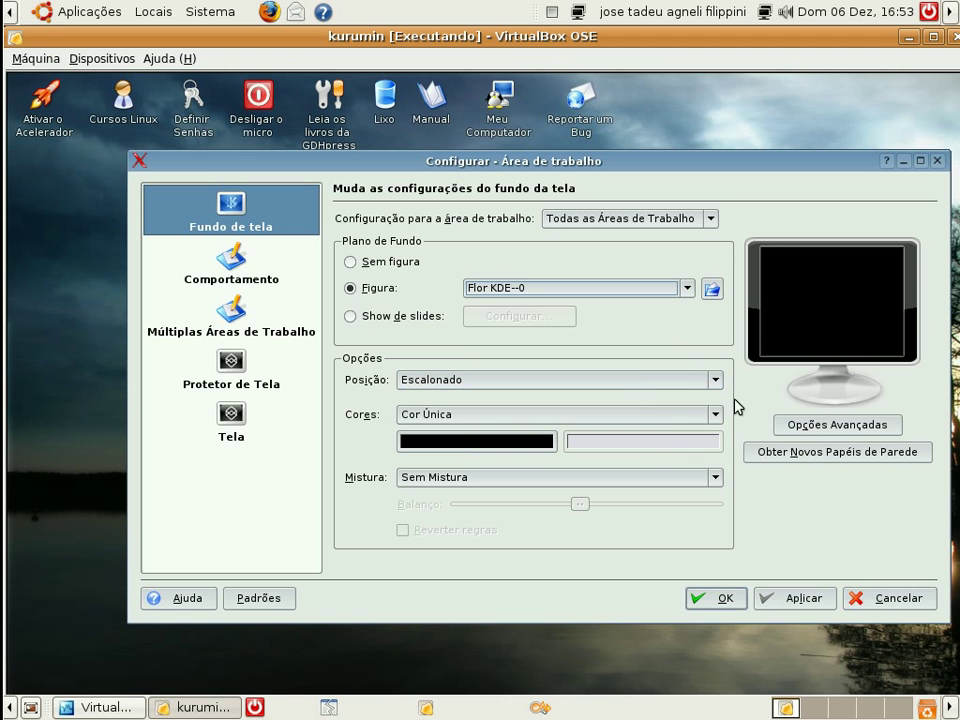
pyautogui.click(816, 598)
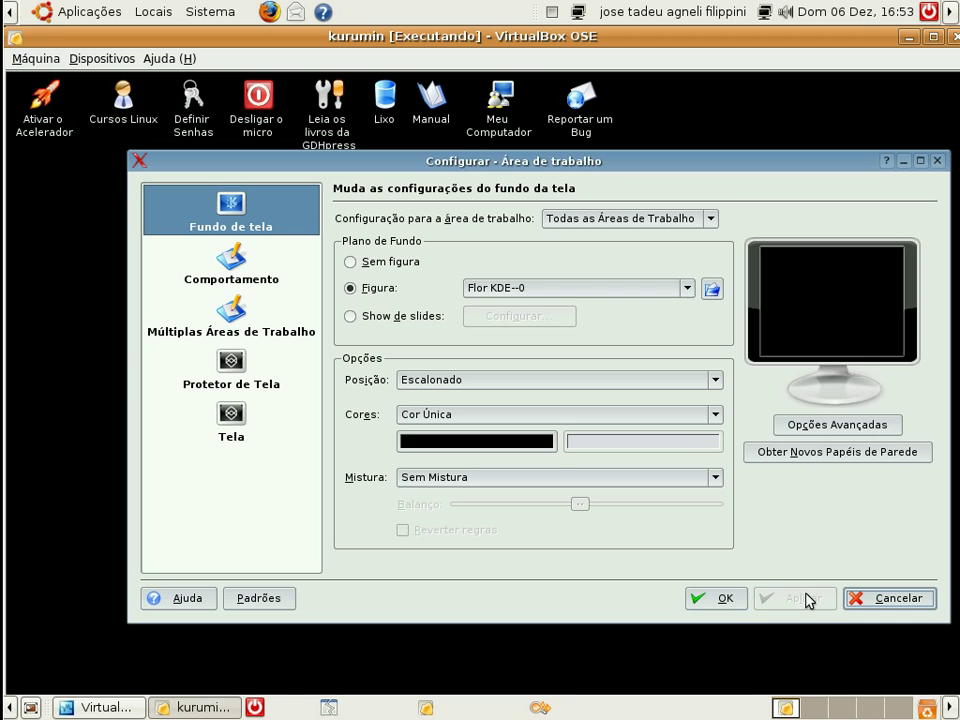
# - Set Firefox Evolution-2 as the background picture again and close the desktop settings
pyautogui.click(689, 290)
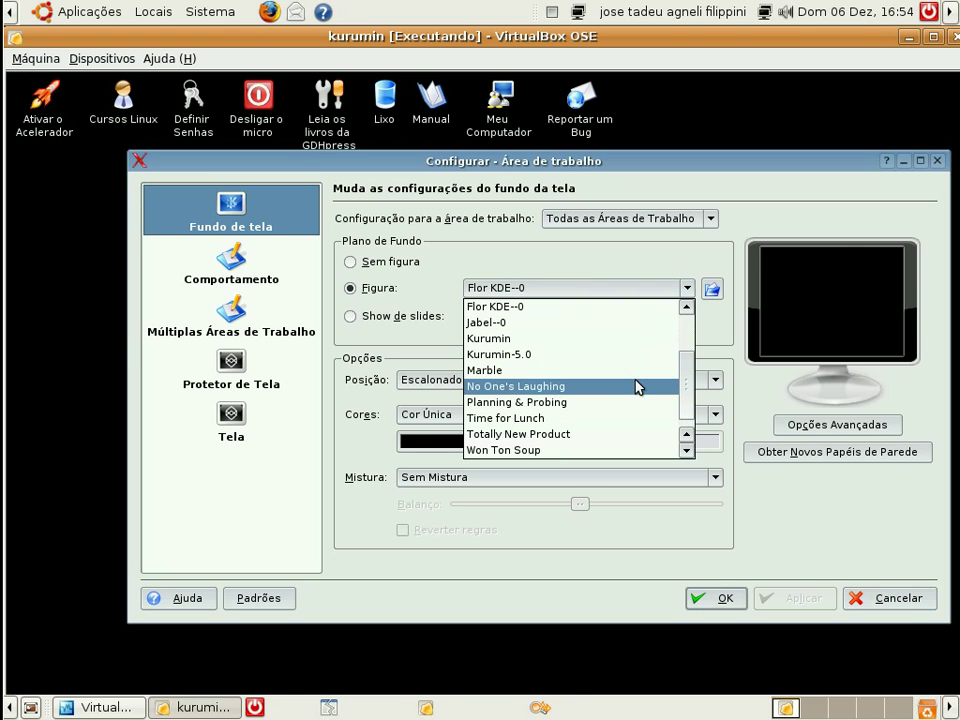
pyautogui.scroll(-1, 637, 387)
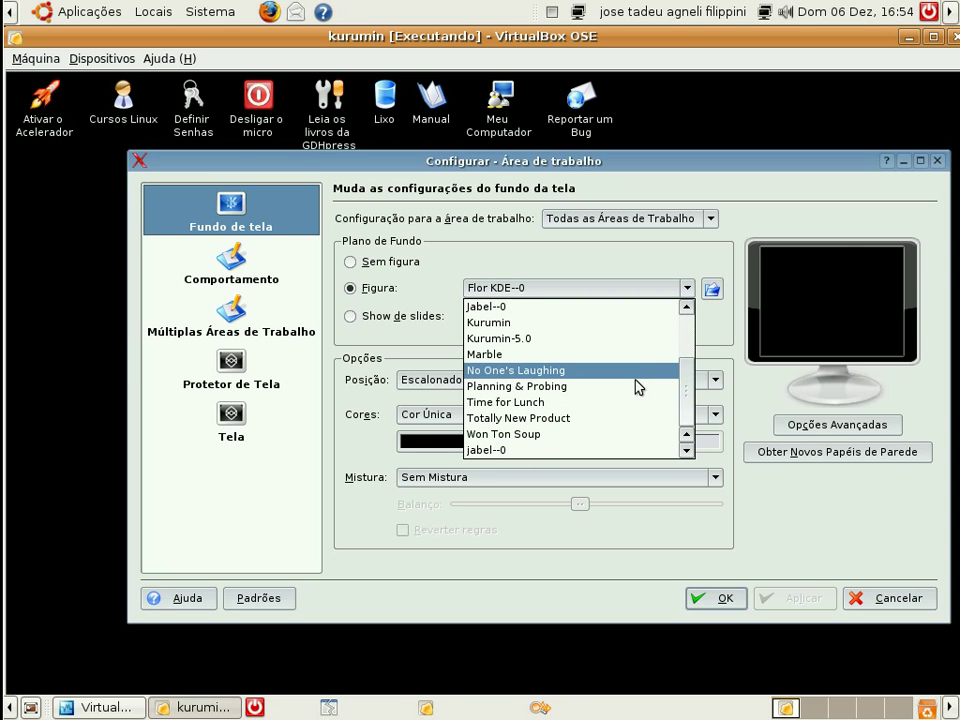
pyautogui.scroll(2, 637, 387)
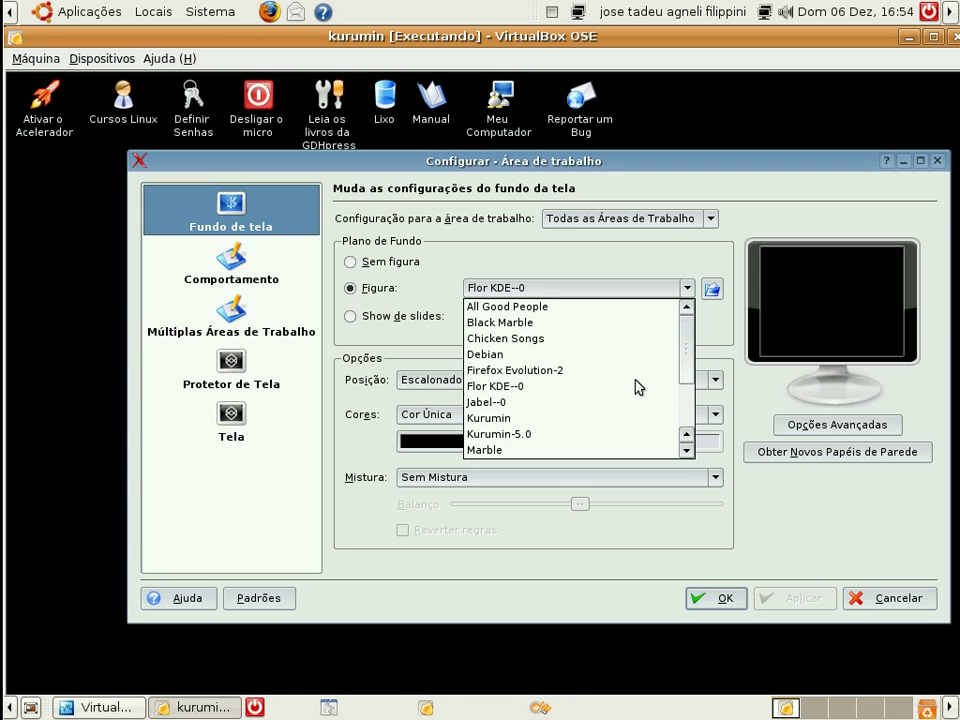
pyautogui.click(615, 371)
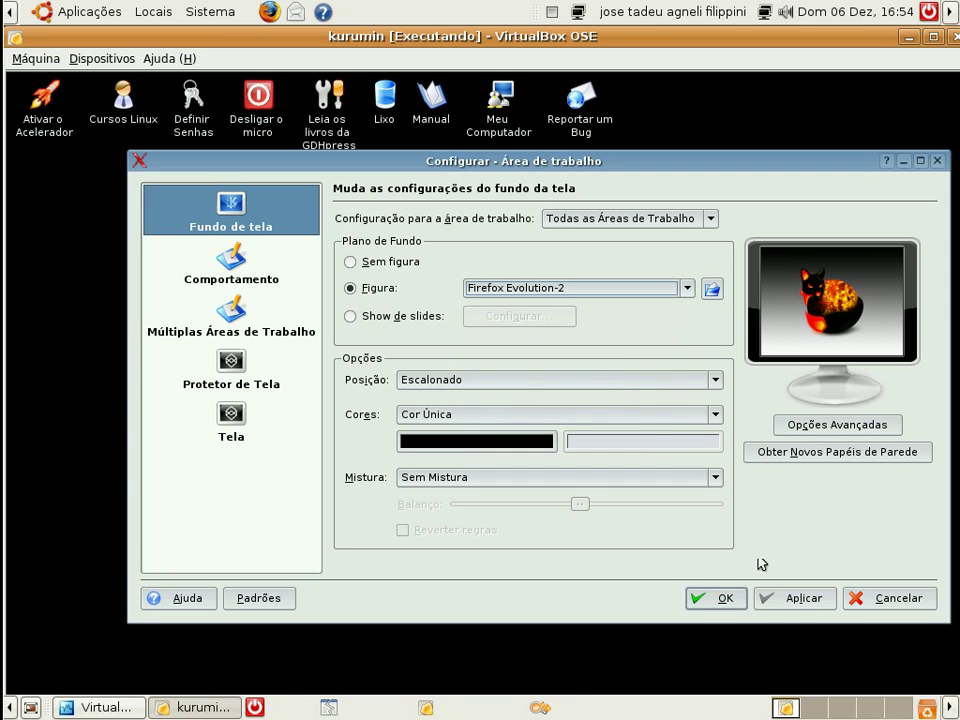
pyautogui.click(816, 604)
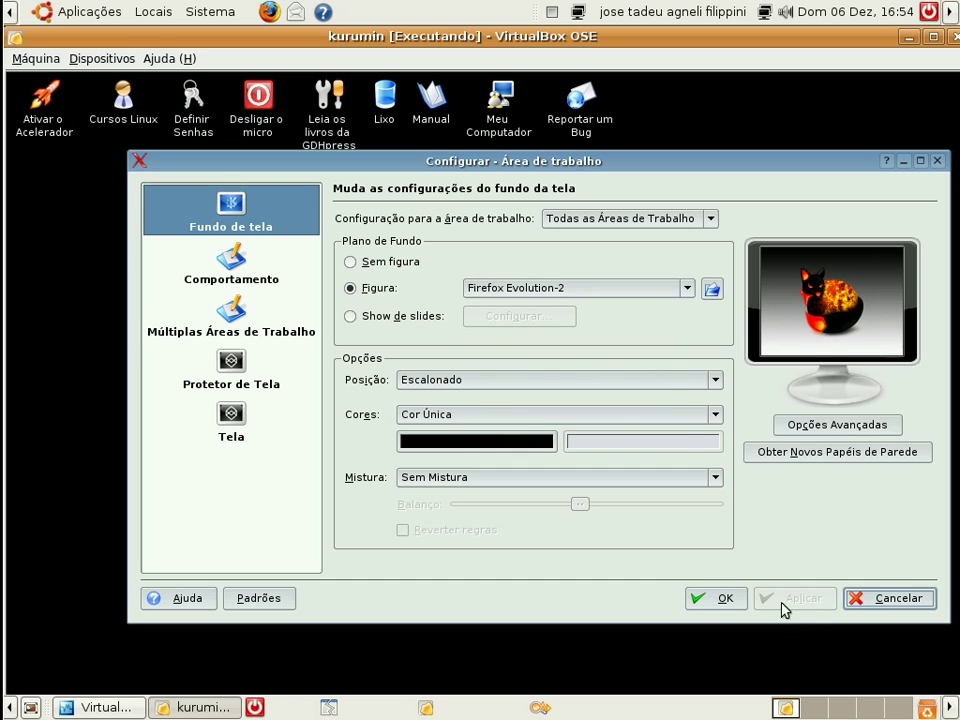
pyautogui.click(736, 602)
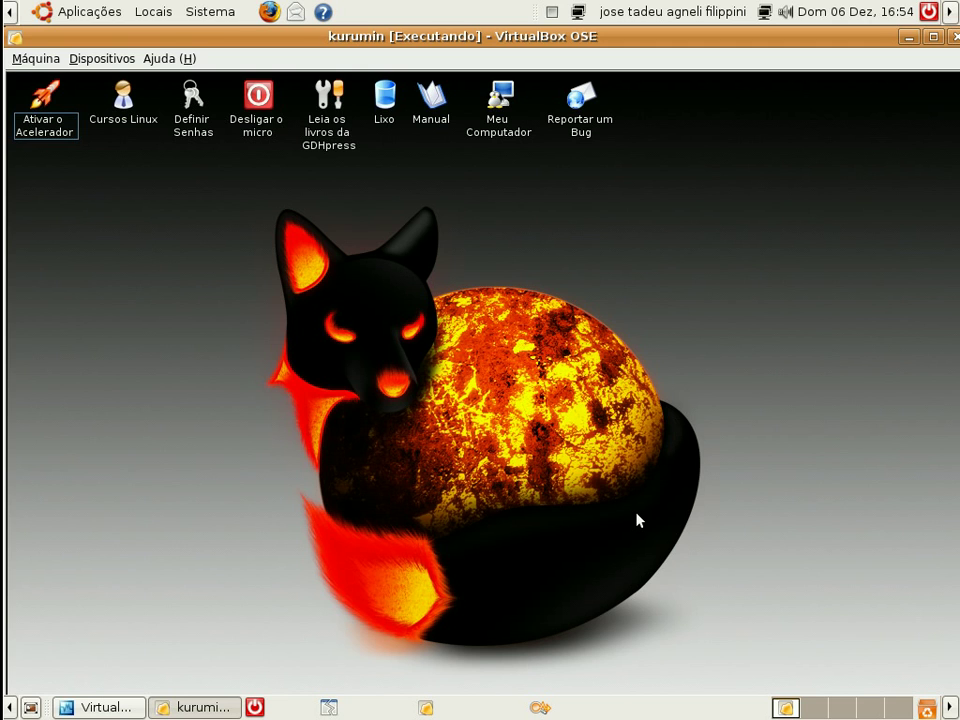
# - Hide both panels of the host desktop to expose the whole Kurumin virtual machine window
pyautogui.click(9, 706)
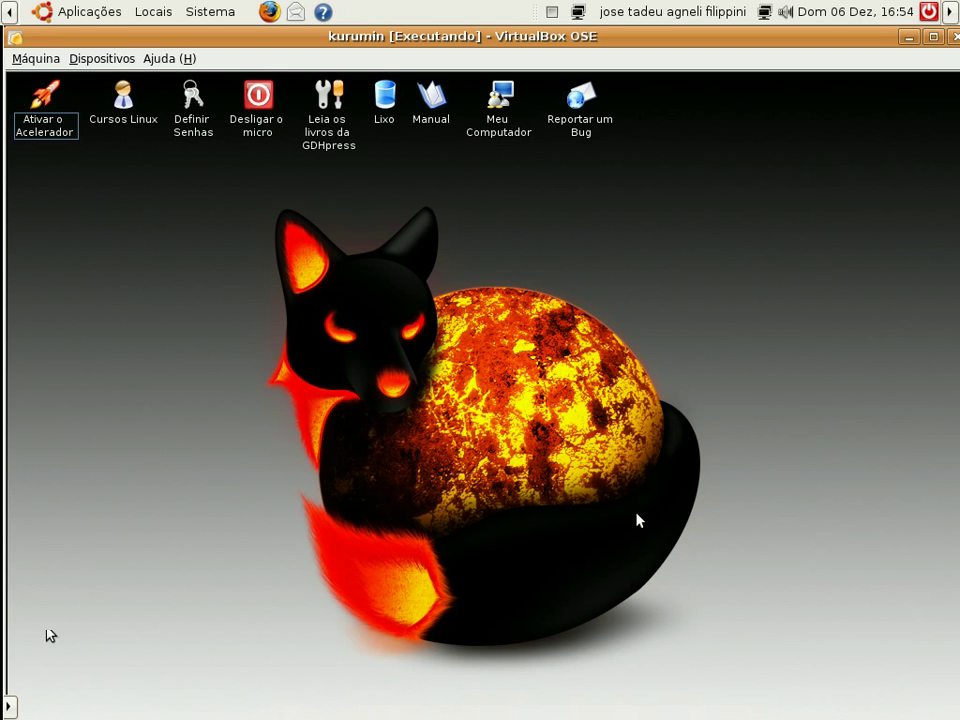
pyautogui.click(11, 14)
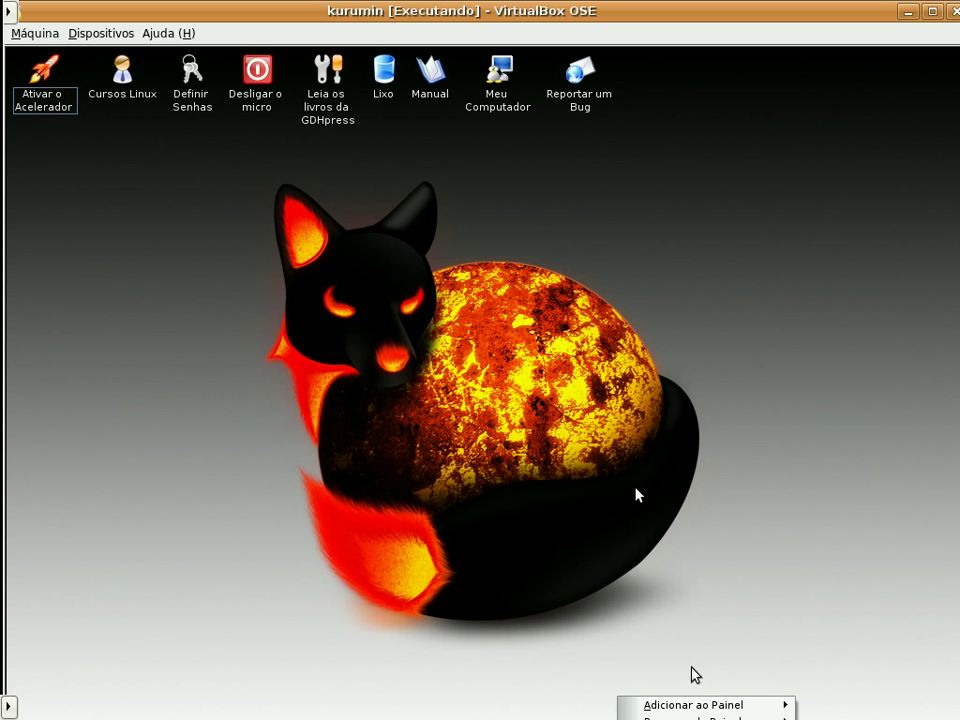
pyautogui.moveTo(650, 707)
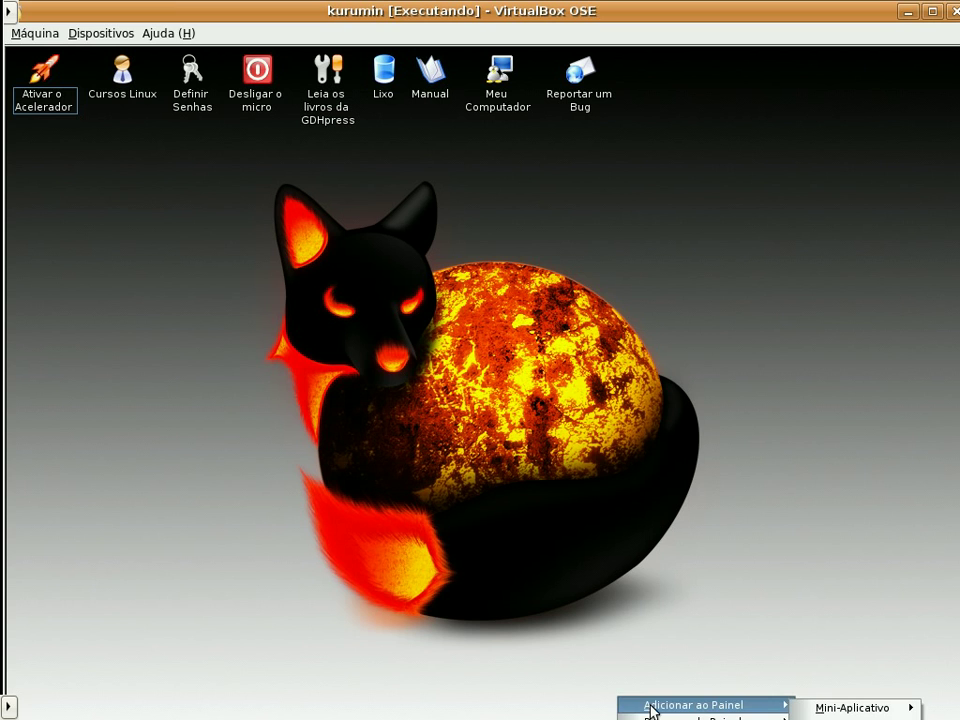
pyautogui.moveTo(812, 708)
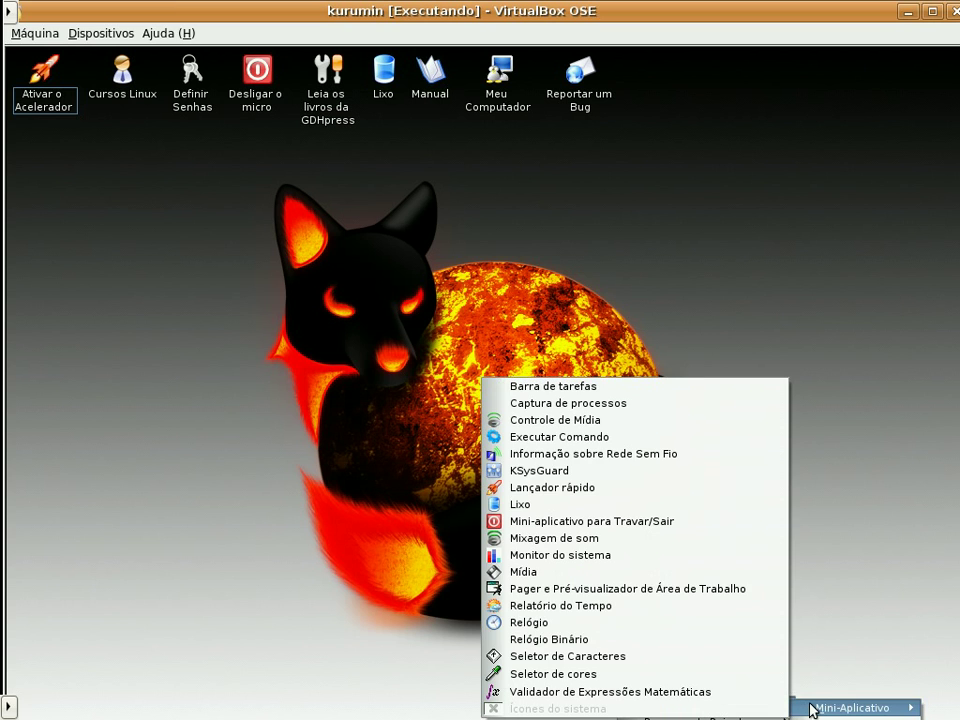
pyautogui.moveTo(840, 719)
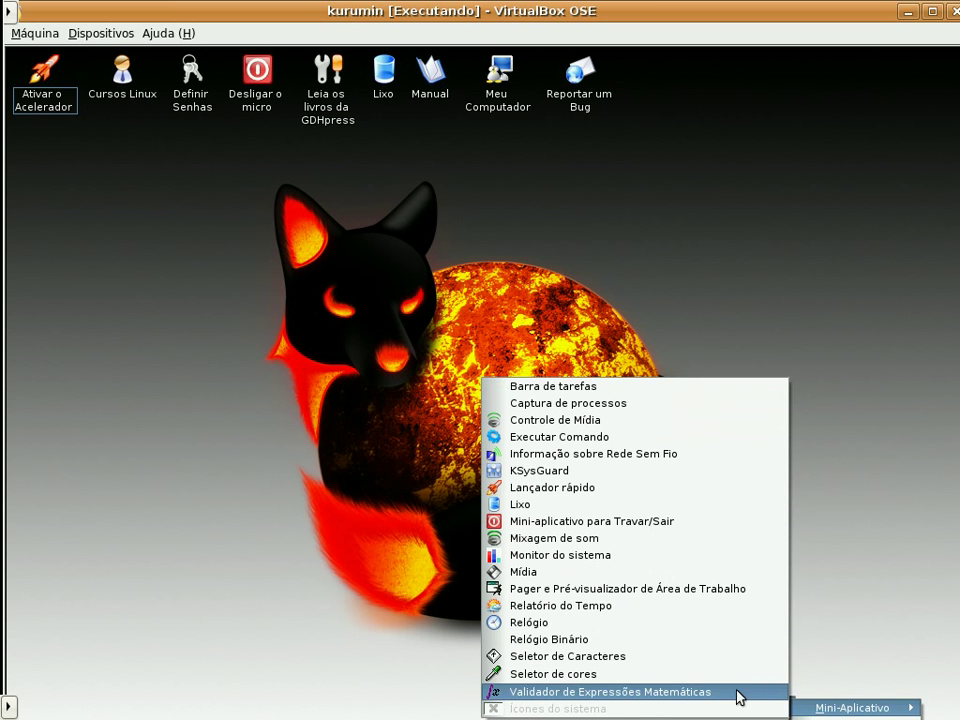
pyautogui.click(879, 579)
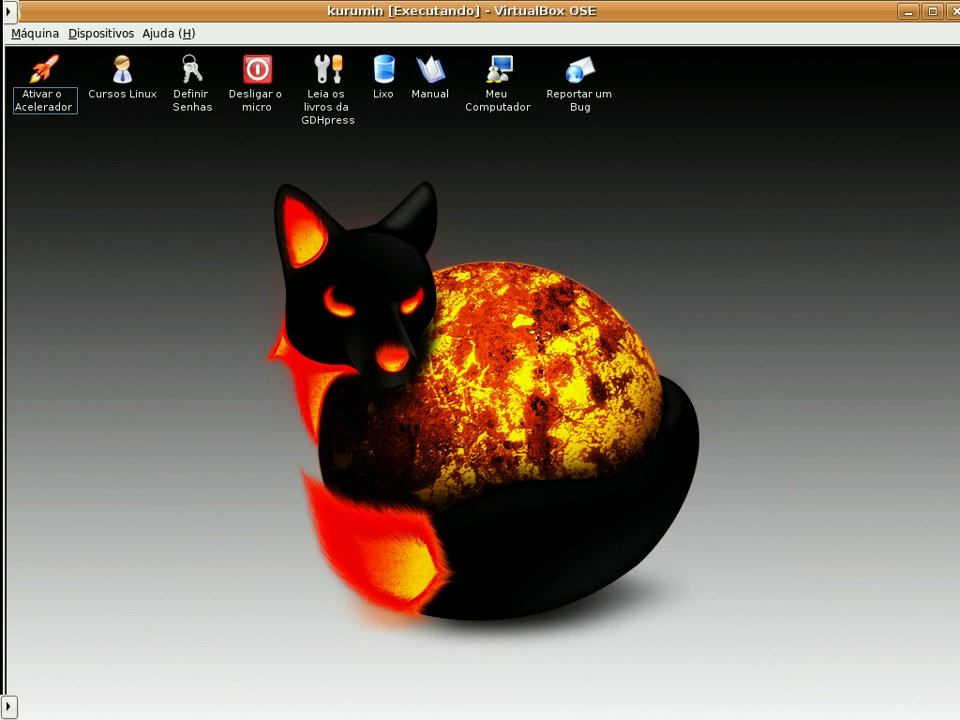
# - Add a KasBar panel to the Kurumin desktop
pyautogui.moveTo(700, 717)
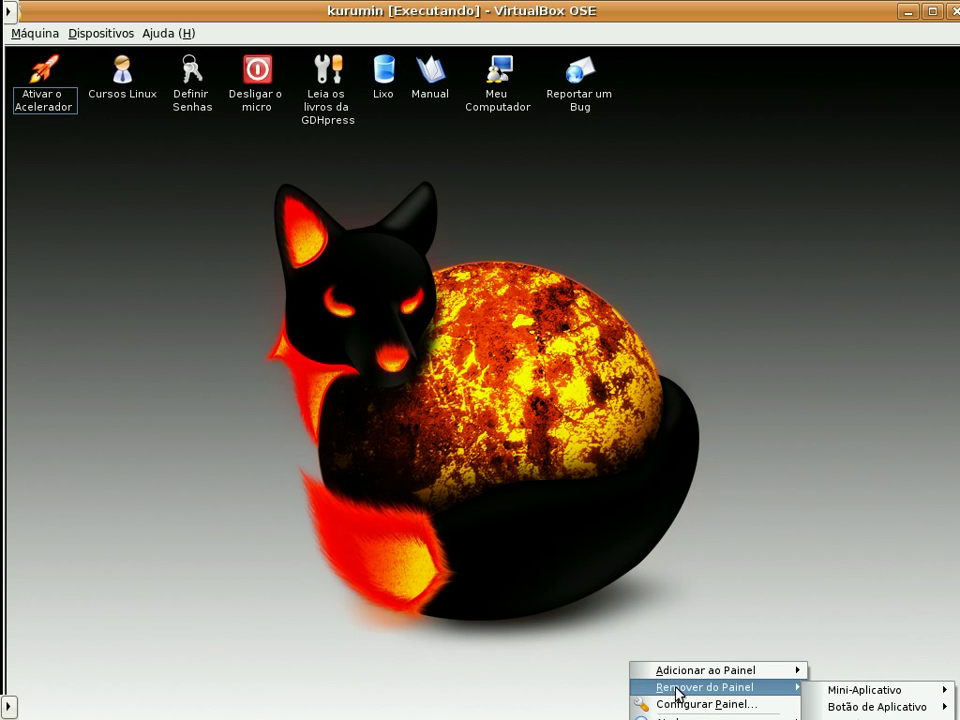
pyautogui.moveTo(686, 680)
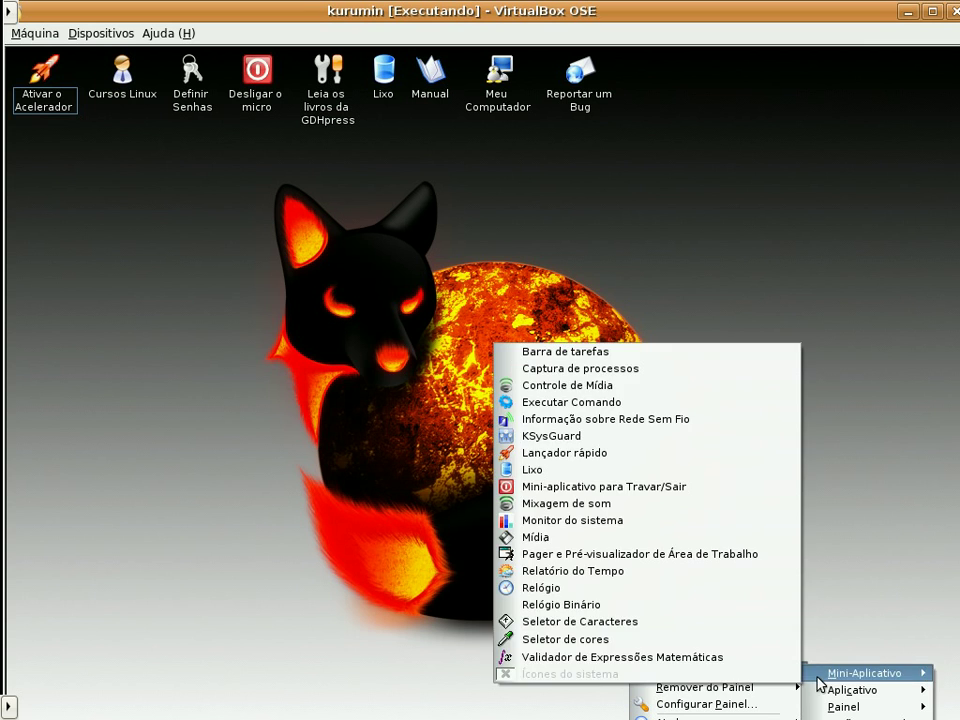
pyautogui.moveTo(830, 707)
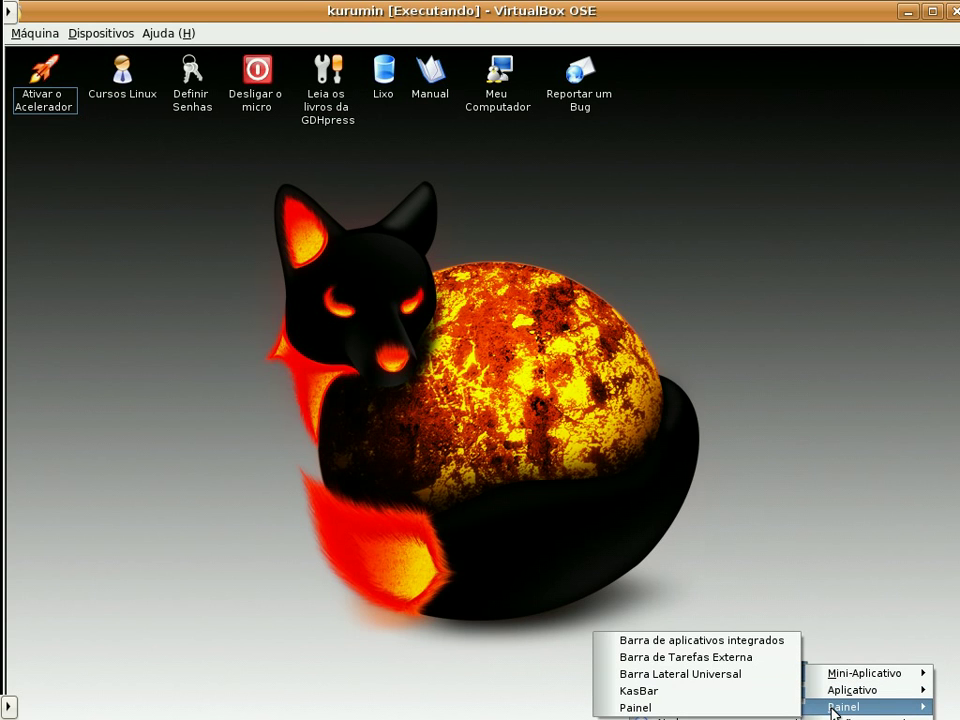
pyautogui.click(778, 702)
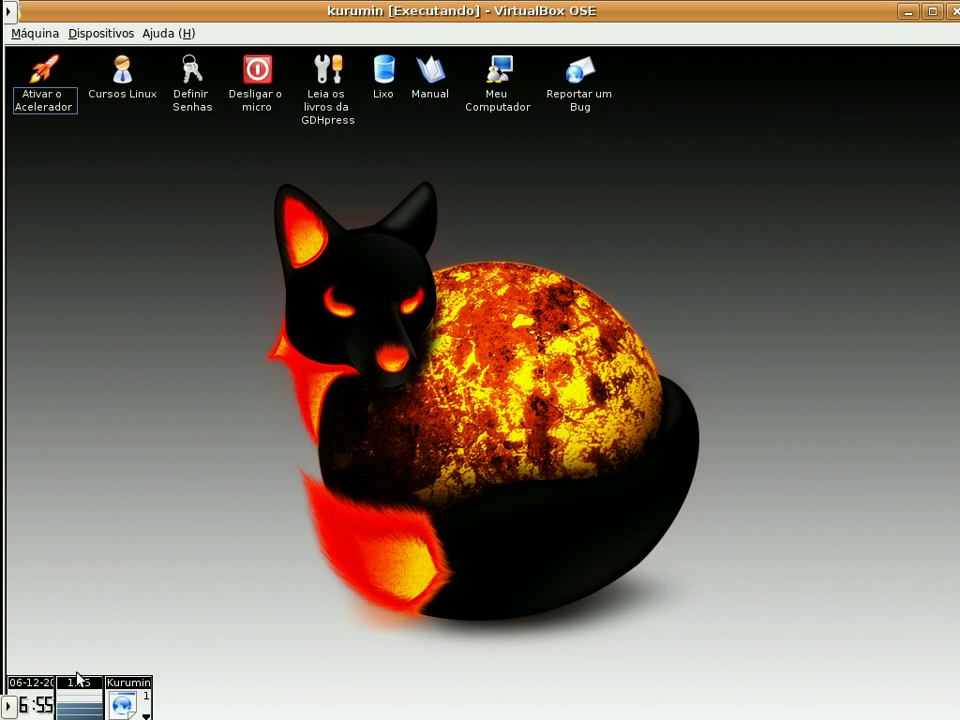
# - Restore the Kurumin Konqueror window from the KasBar and open the KasBar configuration
pyautogui.click(128, 688)
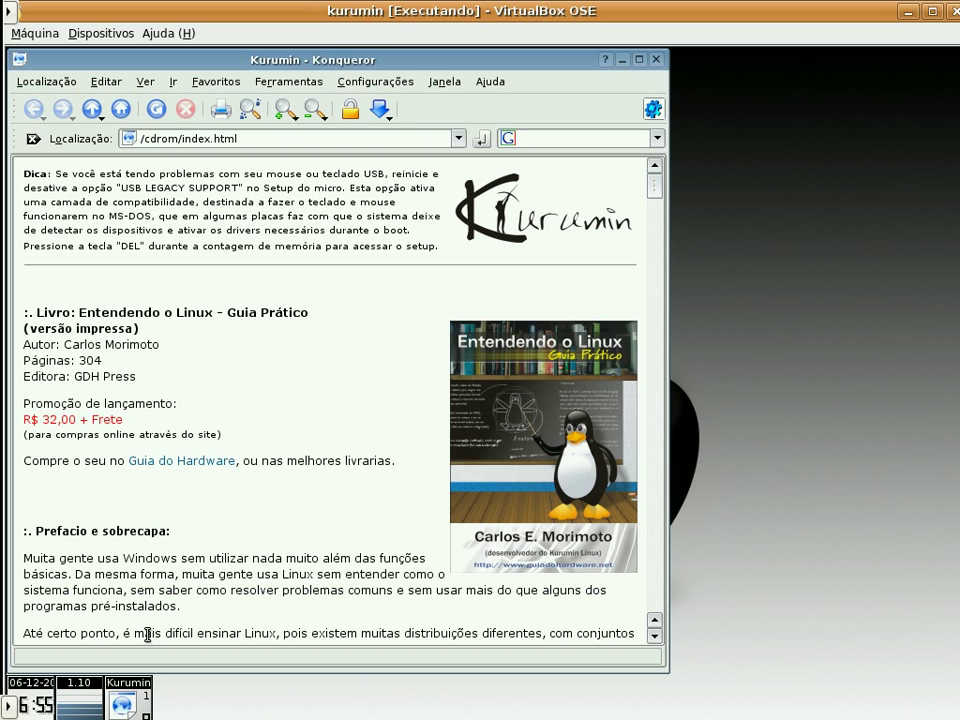
pyautogui.rightClick(131, 686)
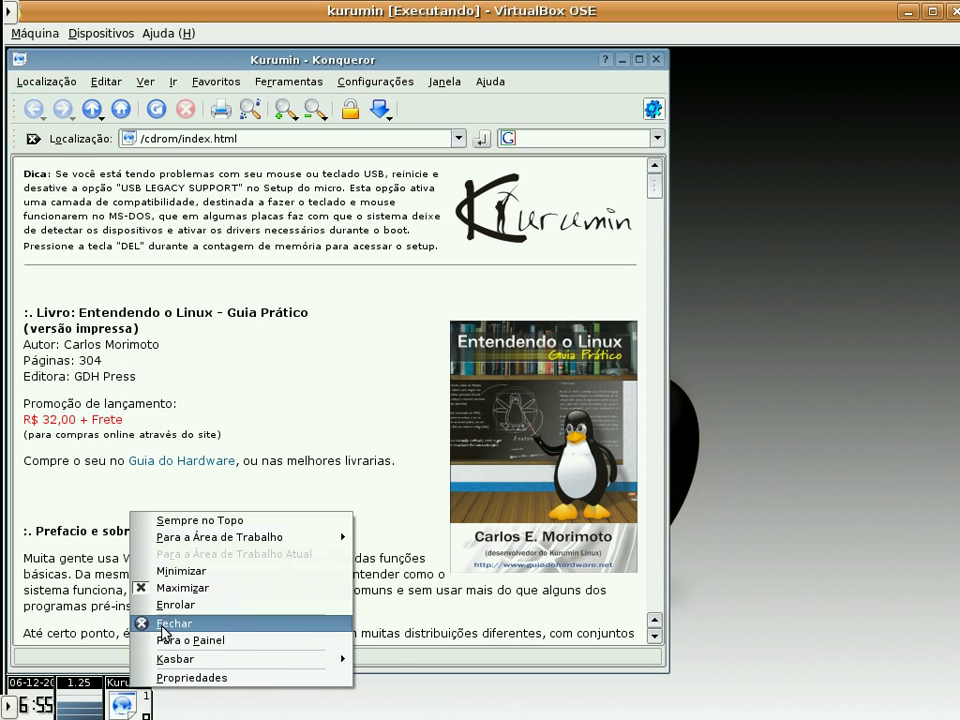
pyautogui.moveTo(172, 662)
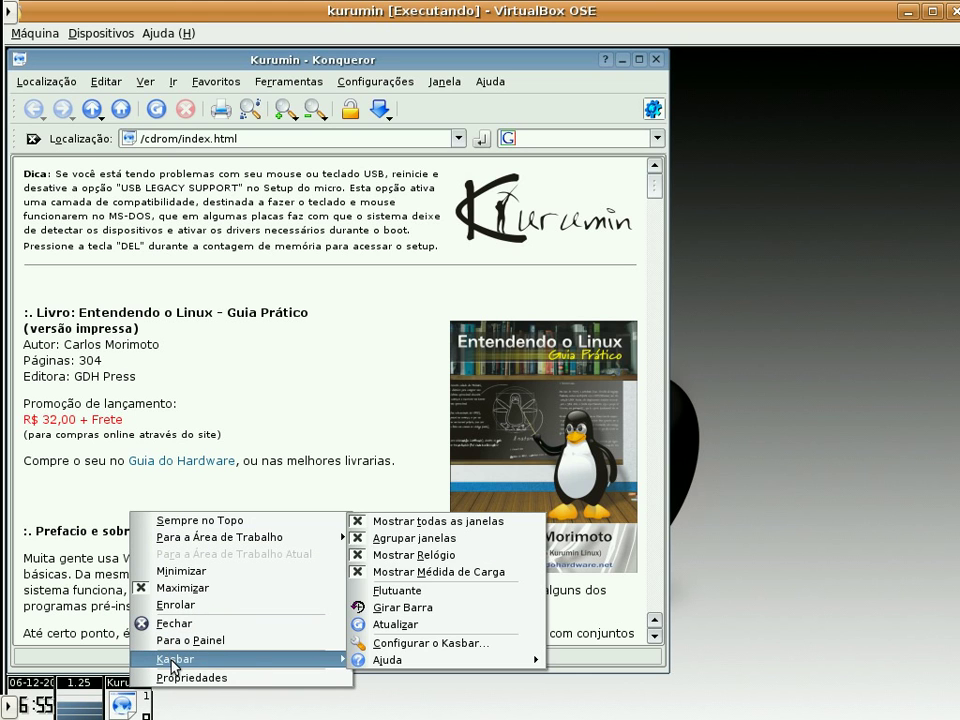
pyautogui.click(446, 647)
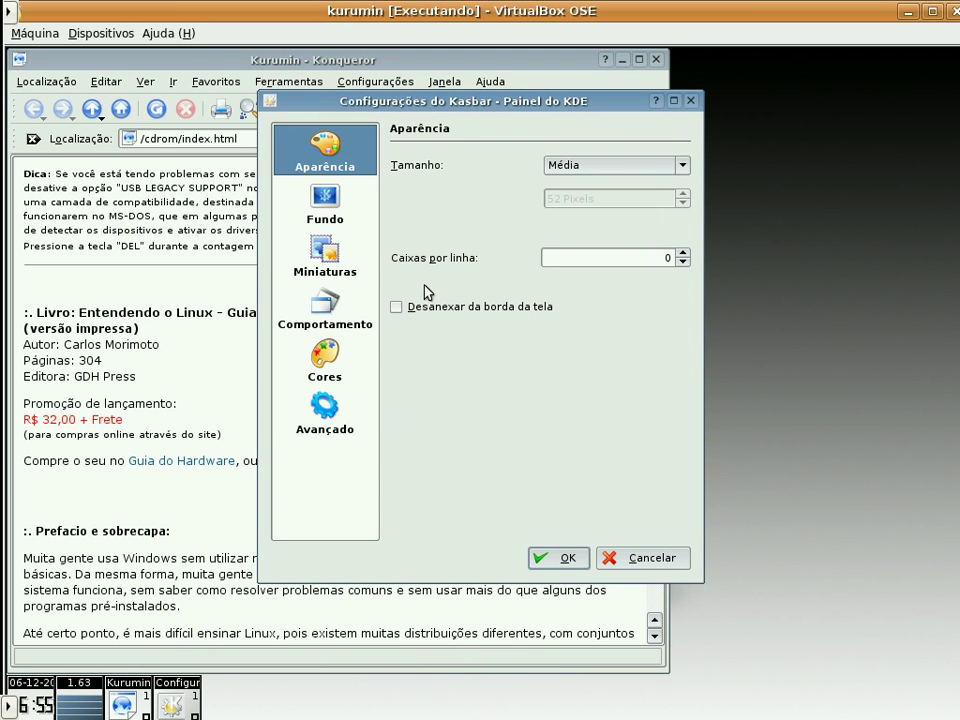
# - Review the Avançado, Cores, Comportamento, Miniaturas, Fundo and Aparência pages of the KasBar configuration
pyautogui.click(340, 420)
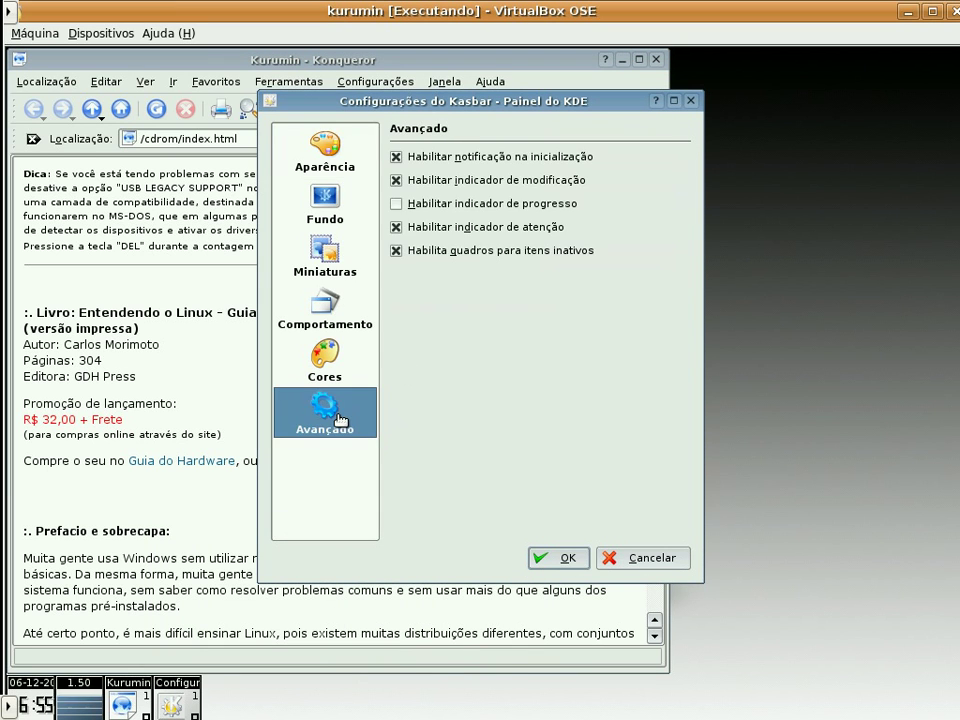
pyautogui.click(340, 377)
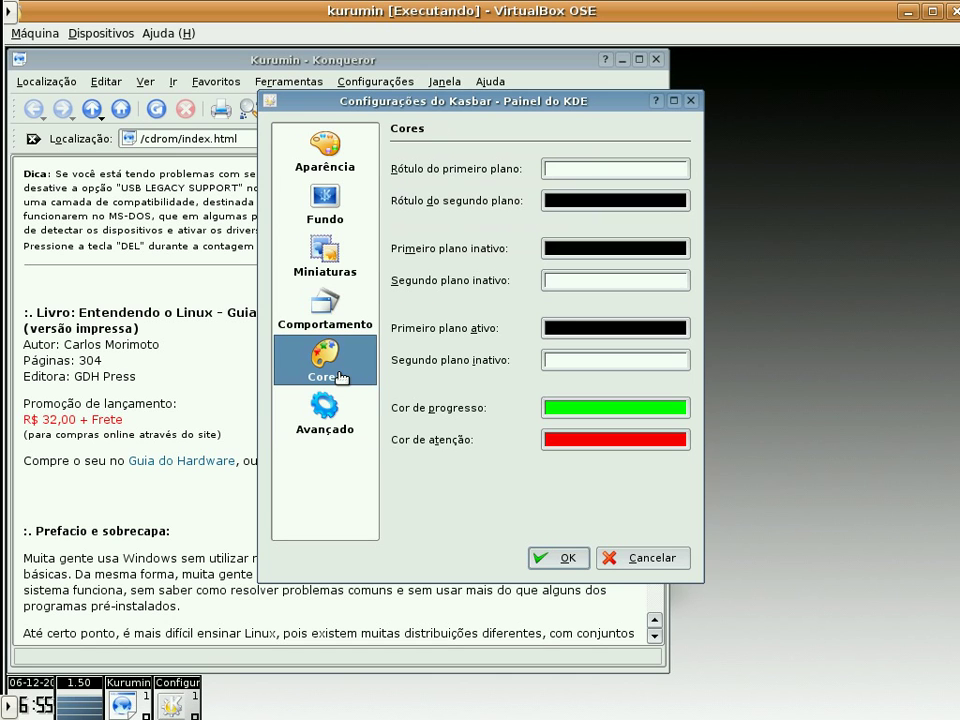
pyautogui.click(327, 319)
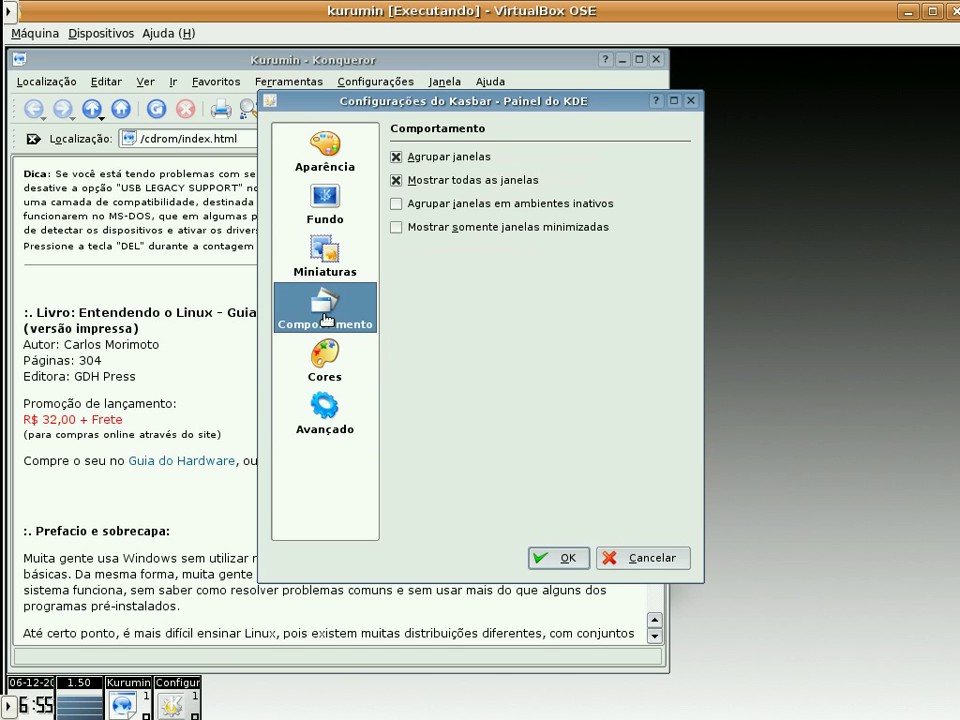
pyautogui.click(325, 266)
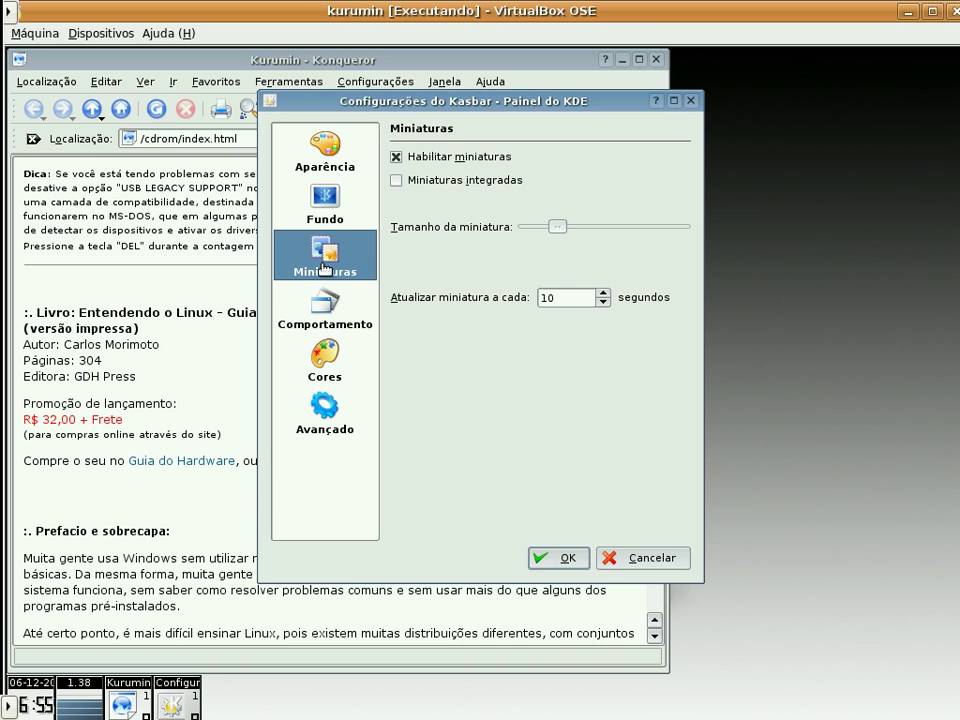
pyautogui.click(324, 215)
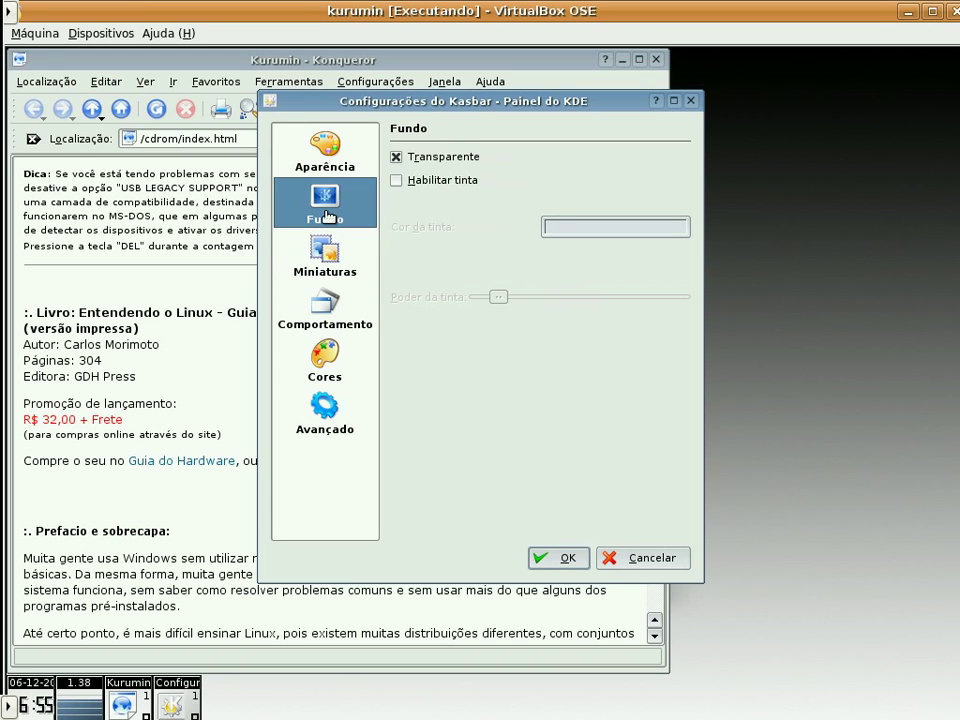
pyautogui.click(324, 166)
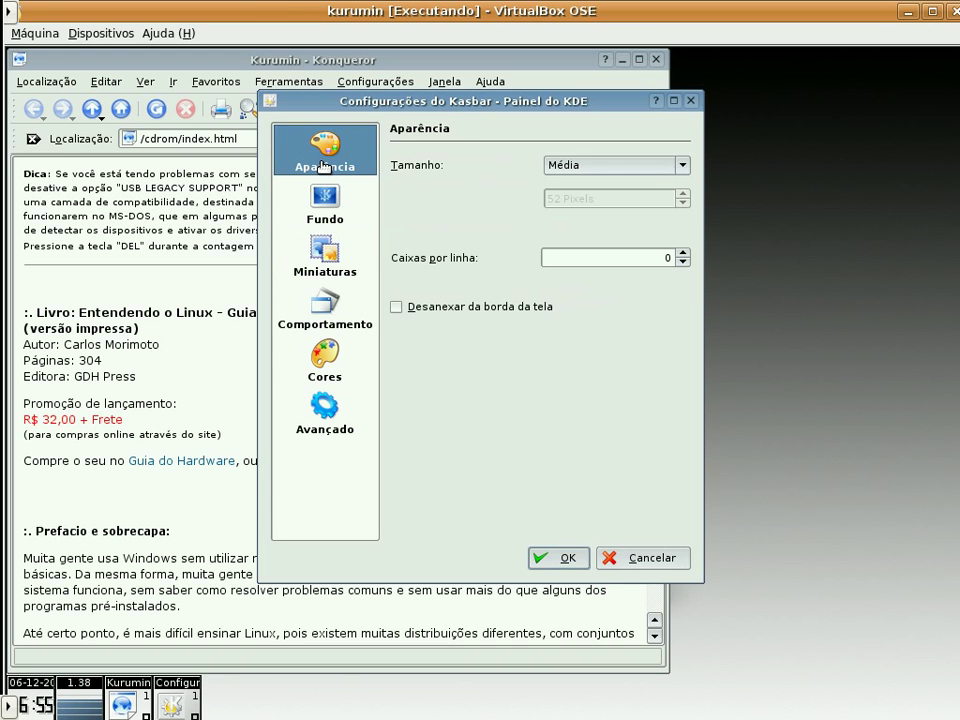
# - Try detaching the KasBar from the screen edge, and dismiss its configuration without saving
pyautogui.click(396, 309)
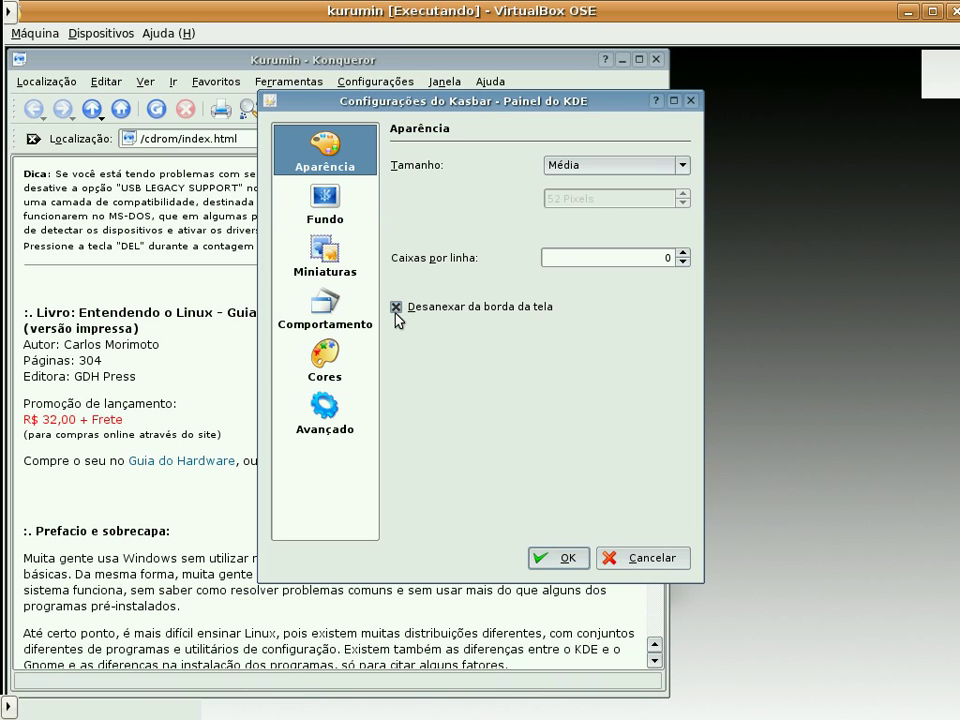
pyautogui.click(618, 560)
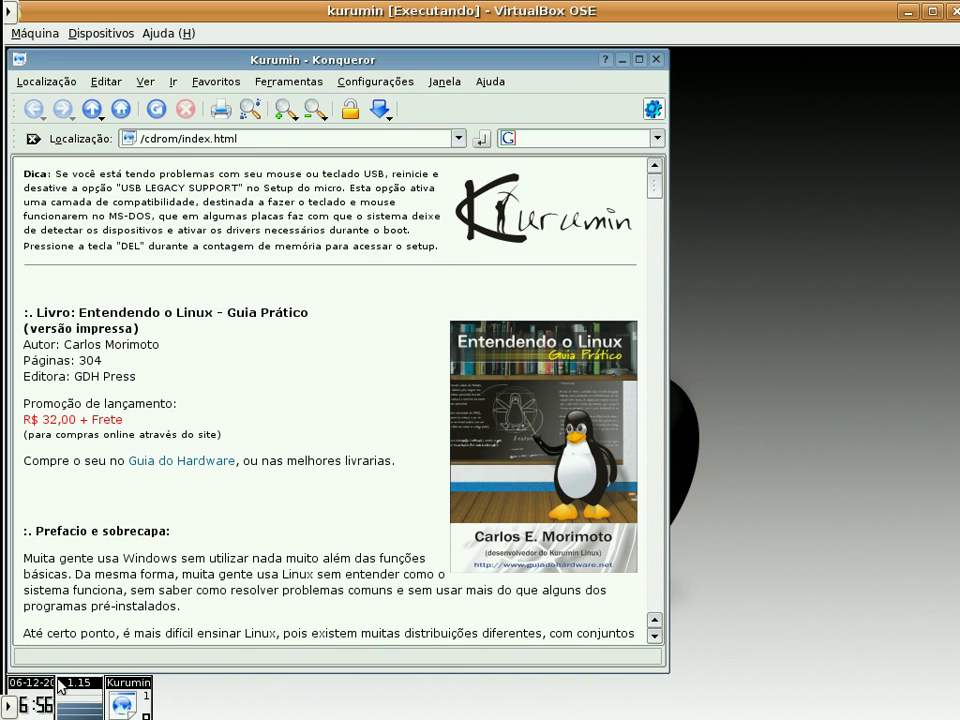
# - Minimize and restore the Kurumin Konqueror window twice through its KasBar entry
pyautogui.click(122, 695)
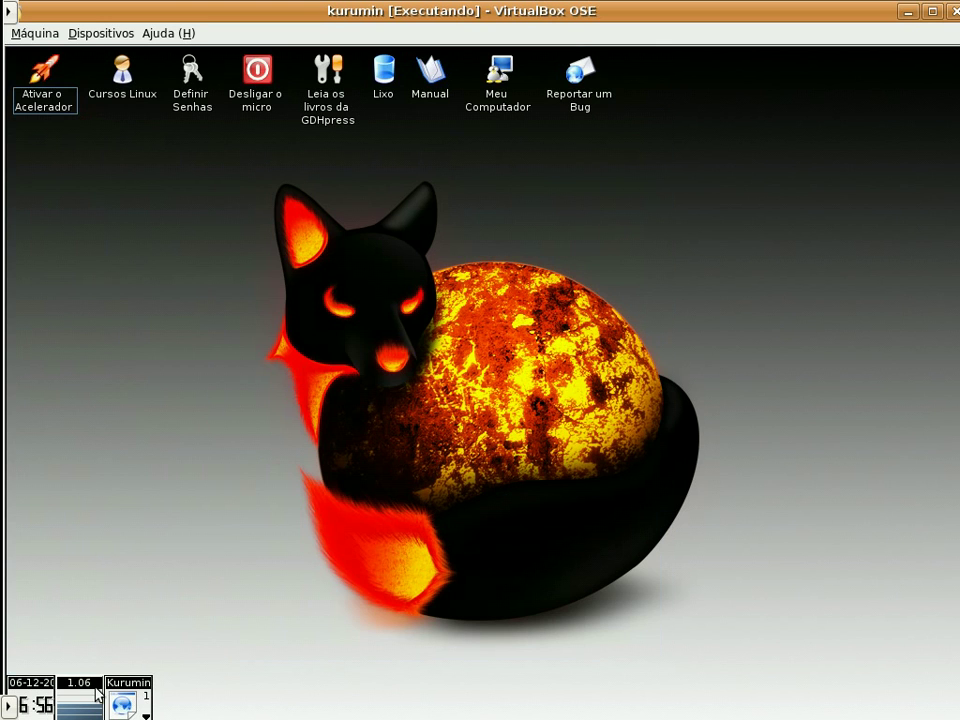
pyautogui.click(122, 705)
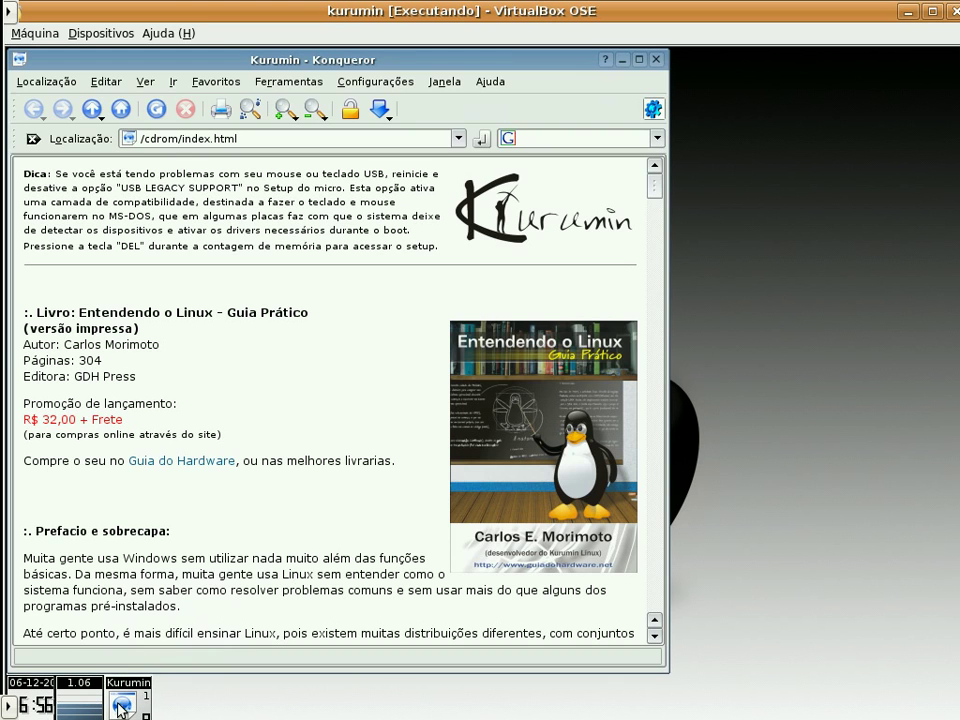
pyautogui.click(122, 706)
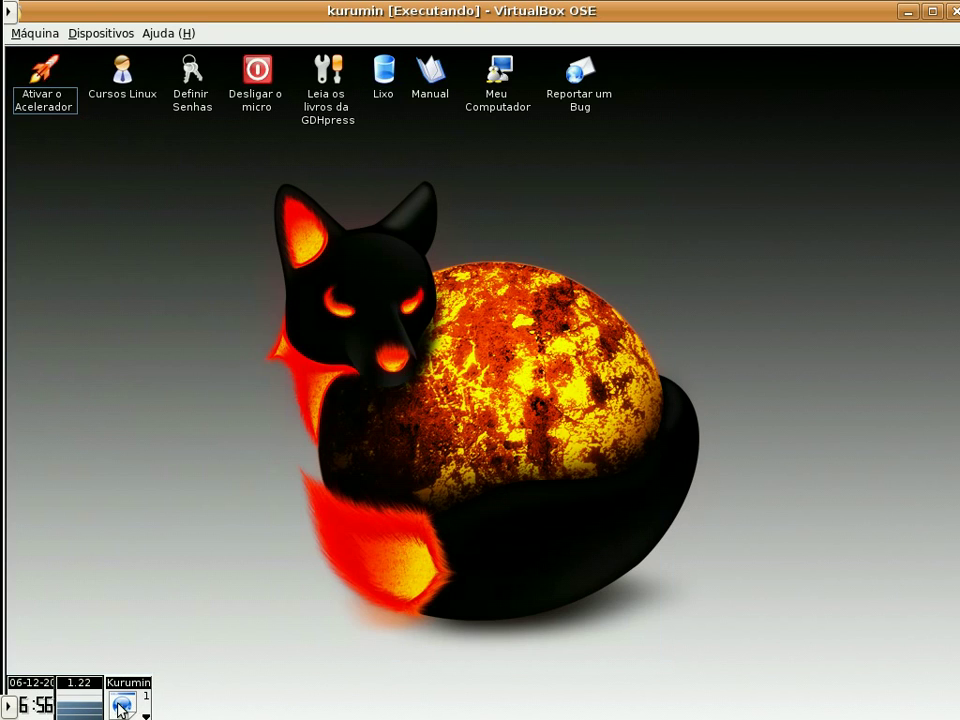
pyautogui.click(122, 706)
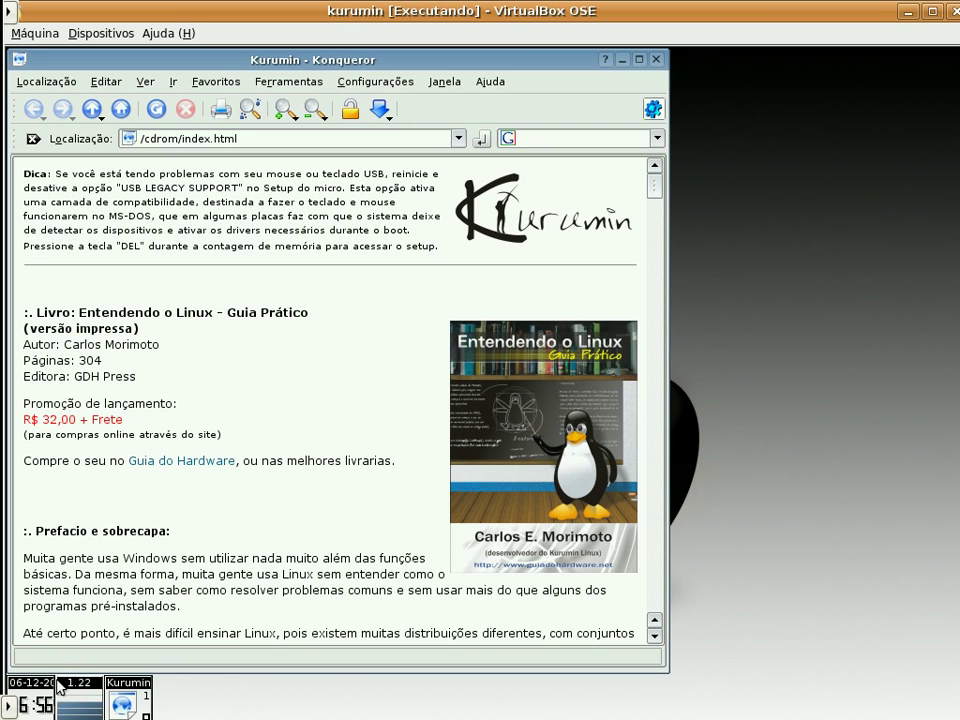
# - Make the KasBar floating beside the Konqueror window on the empty desktop area, and minimize Konqueror
pyautogui.rightClick(65, 684)
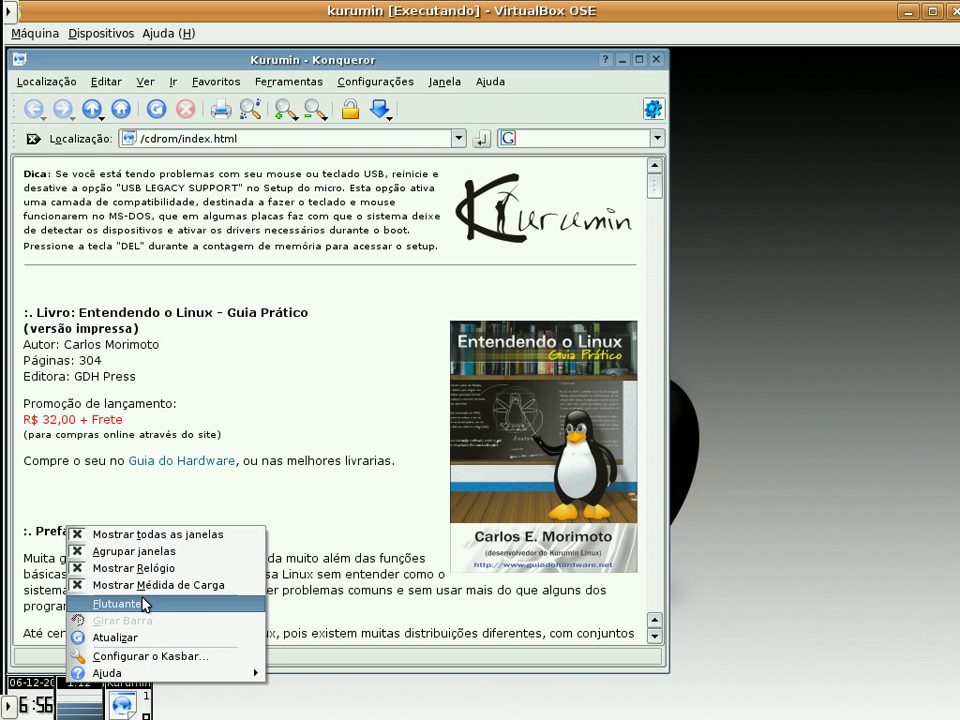
pyautogui.click(145, 604)
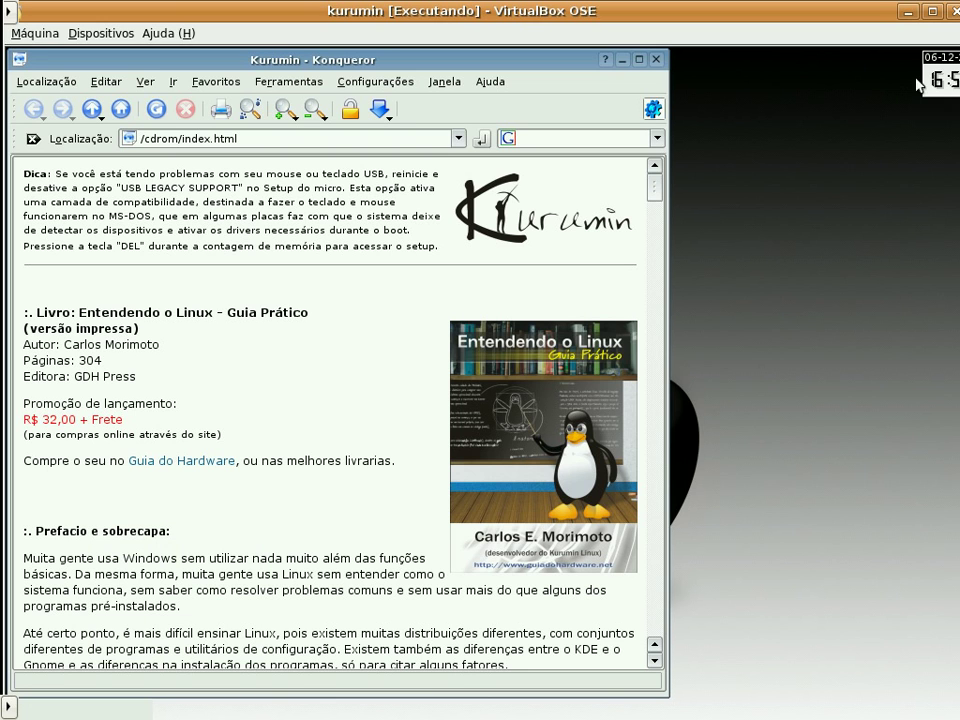
pyautogui.moveTo(934, 66); pyautogui.dragTo(726, 189)
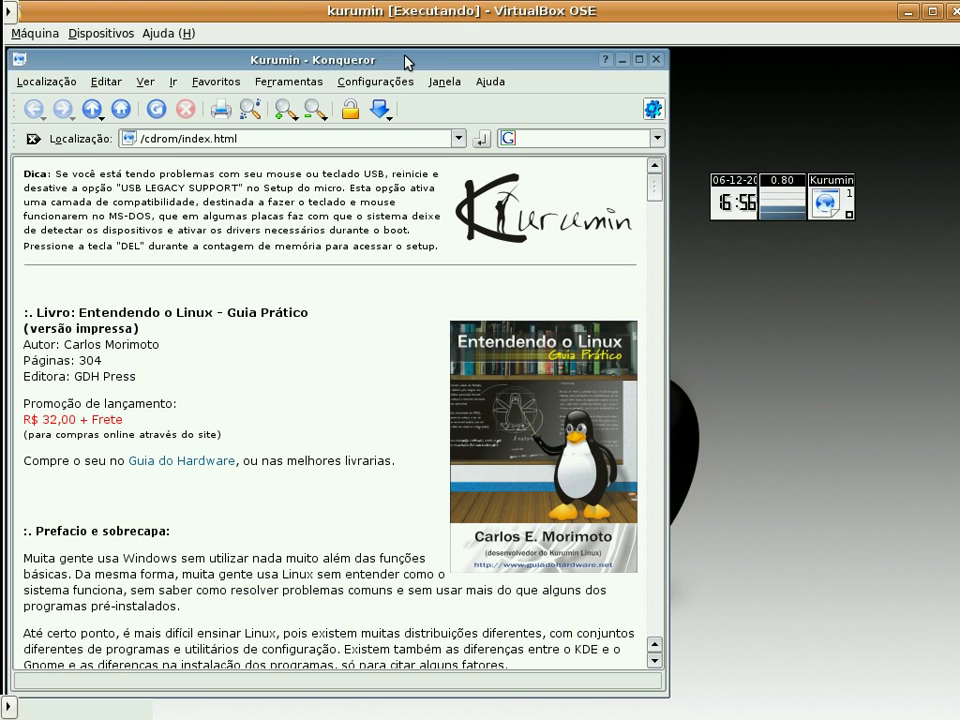
pyautogui.click(621, 60)
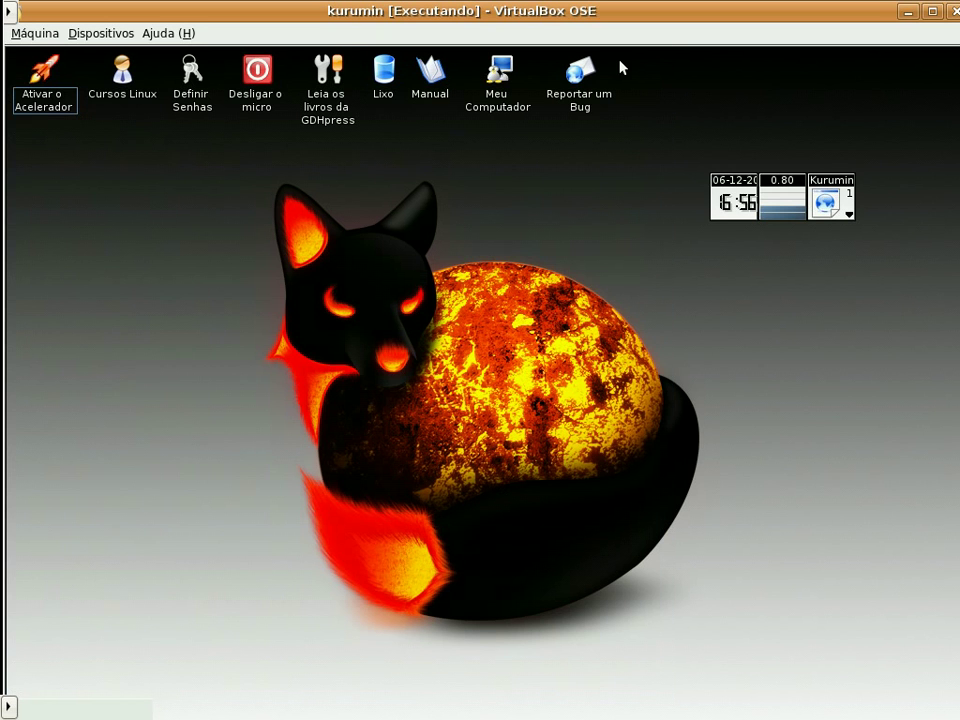
# - Set Kurumin-5.0 as the background picture for the Kurumin desktop and close the desktop settings
pyautogui.rightClick(494, 283)
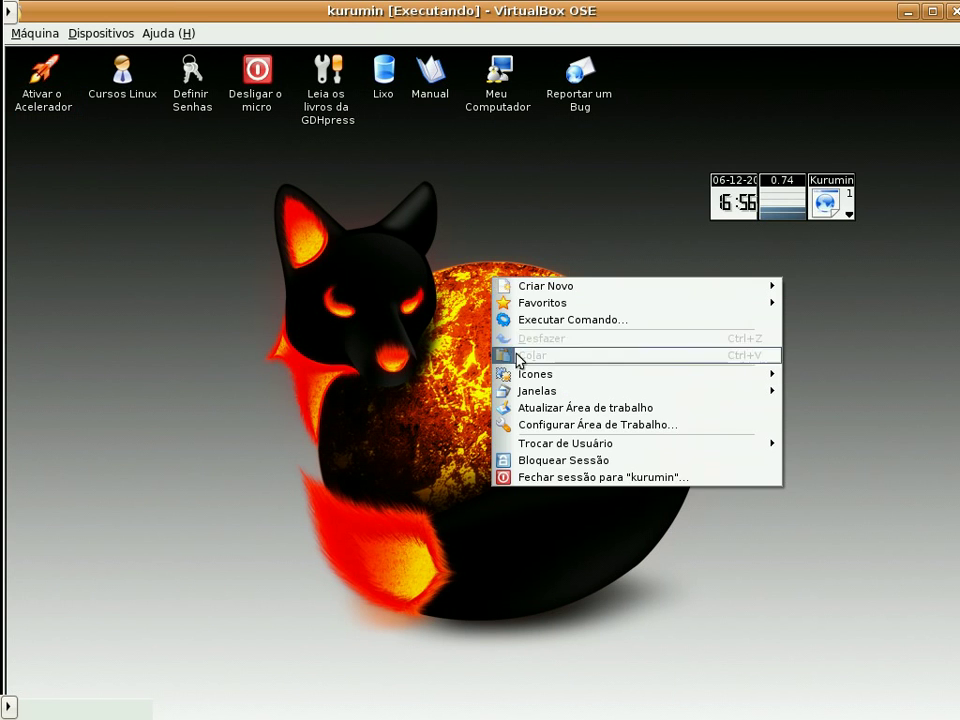
pyautogui.click(548, 431)
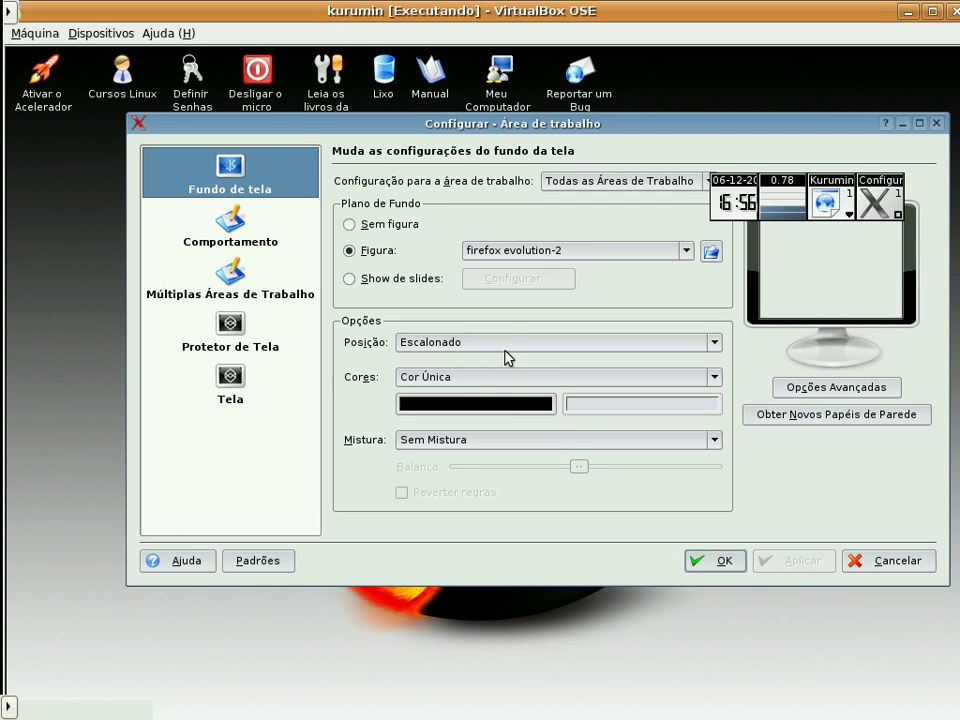
pyautogui.click(685, 251)
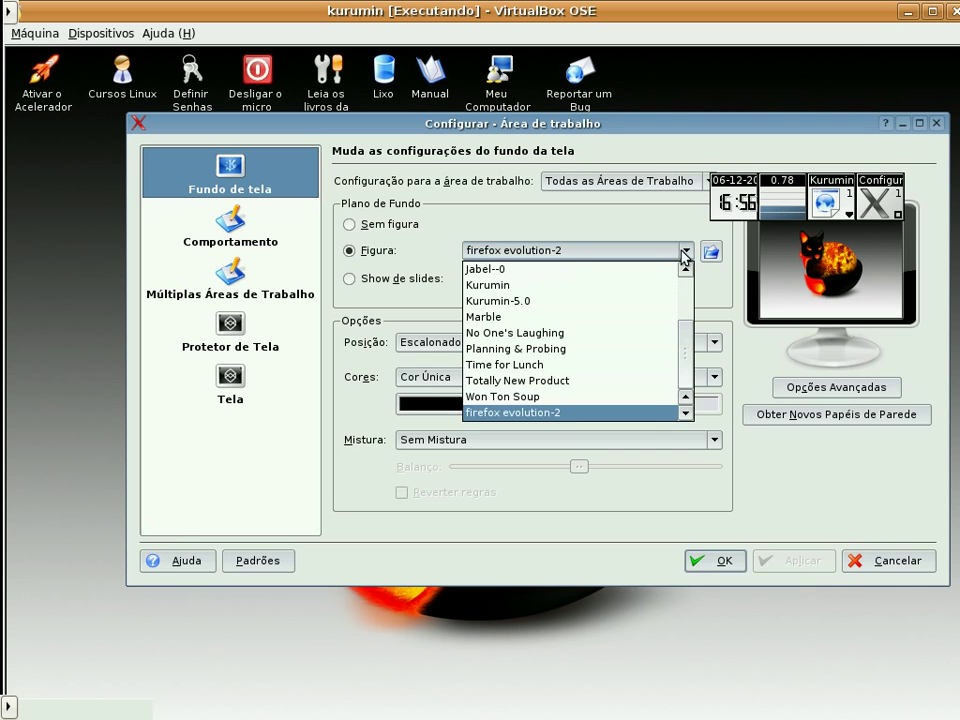
pyautogui.click(630, 302)
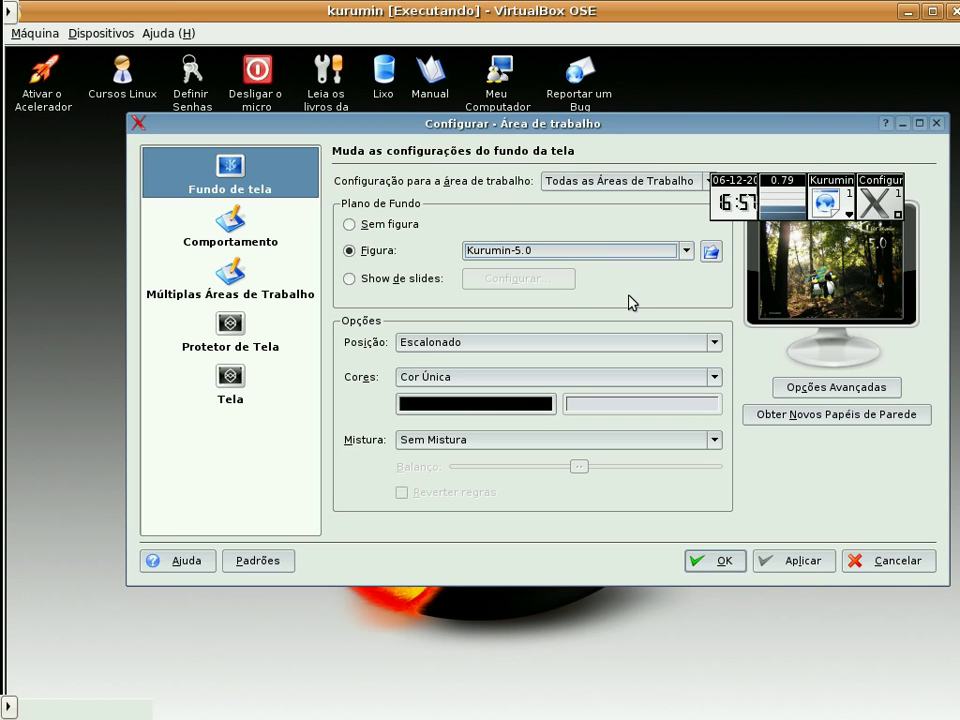
pyautogui.click(687, 251)
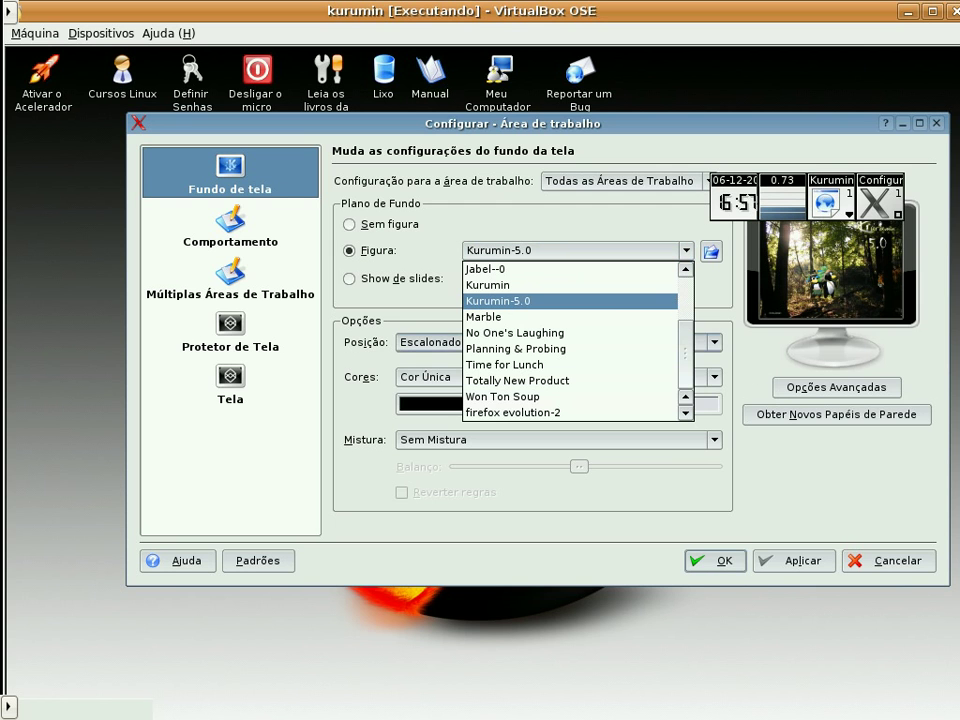
pyautogui.click(805, 561)
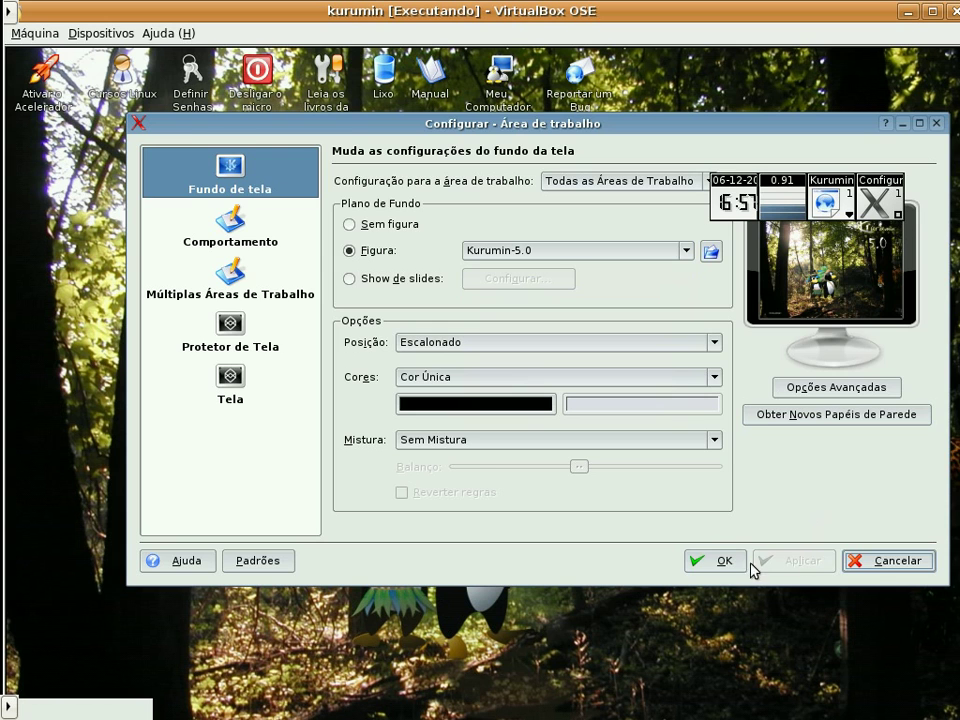
pyautogui.click(726, 562)
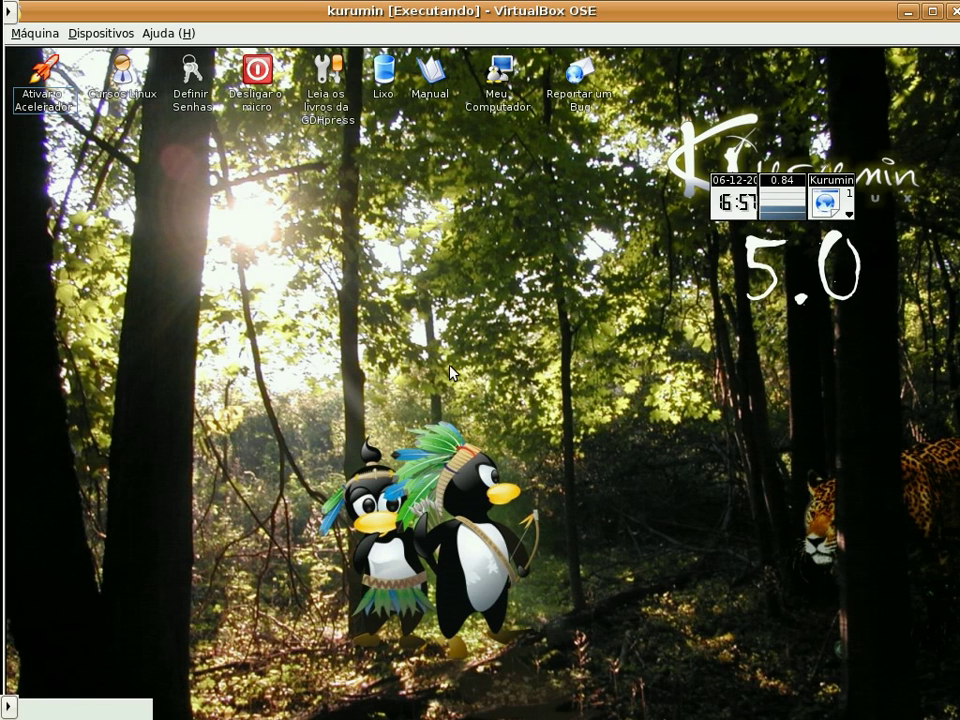
# - Change the Kurumin desktop's background picture to Kurumin and close the desktop settings
pyautogui.rightClick(424, 323)
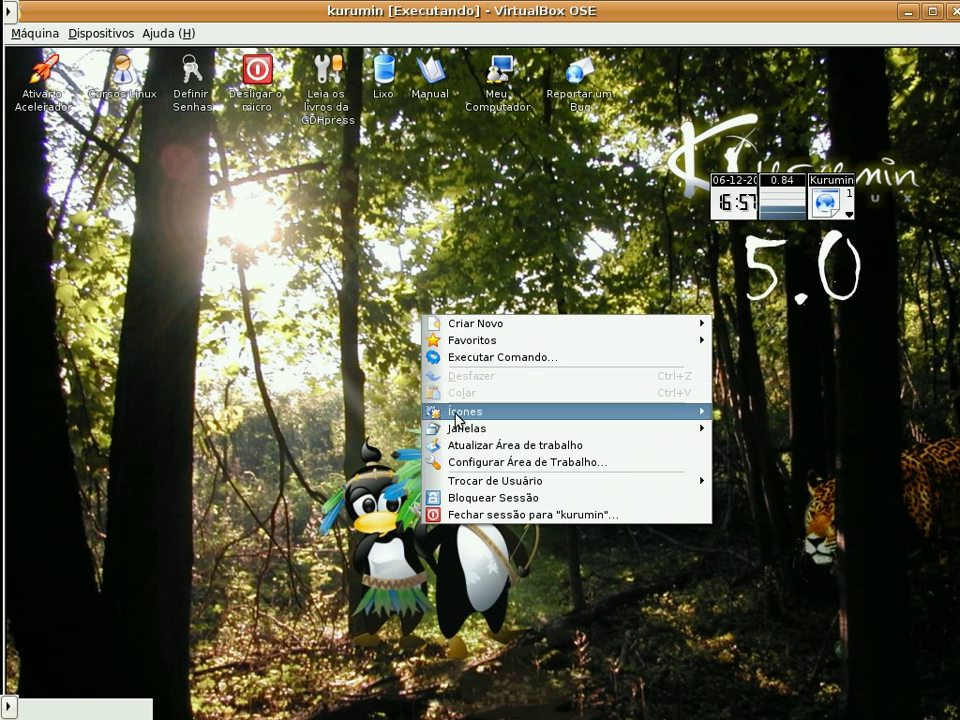
pyautogui.click(467, 463)
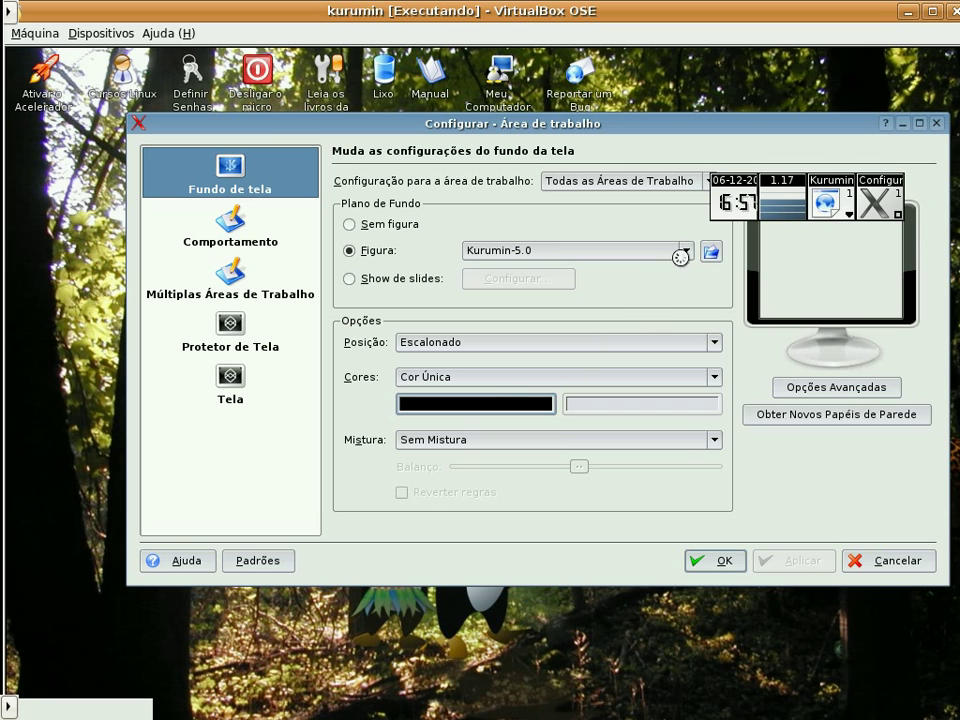
pyautogui.click(685, 251)
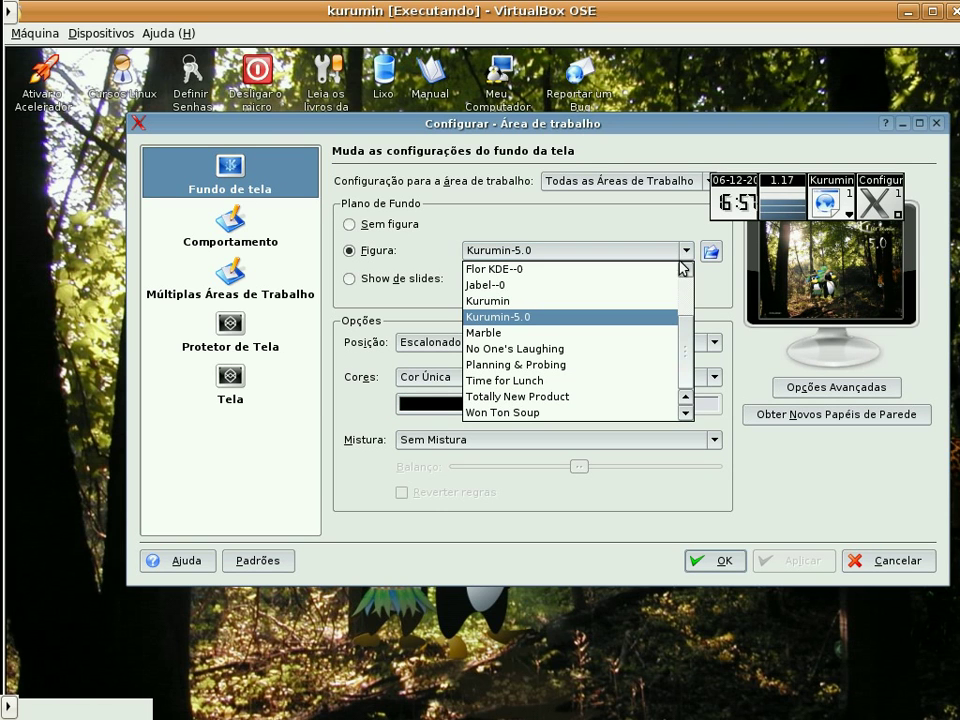
pyautogui.scroll(1, 690, 340)
pyautogui.moveTo(690, 340); pyautogui.dragTo(690, 268)
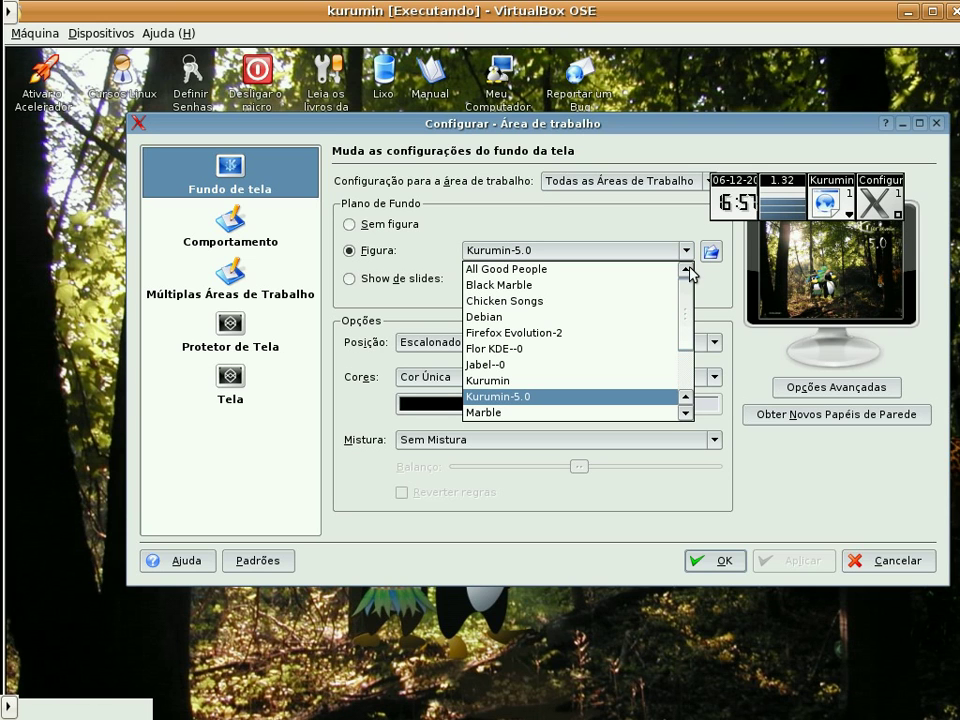
pyautogui.click(613, 381)
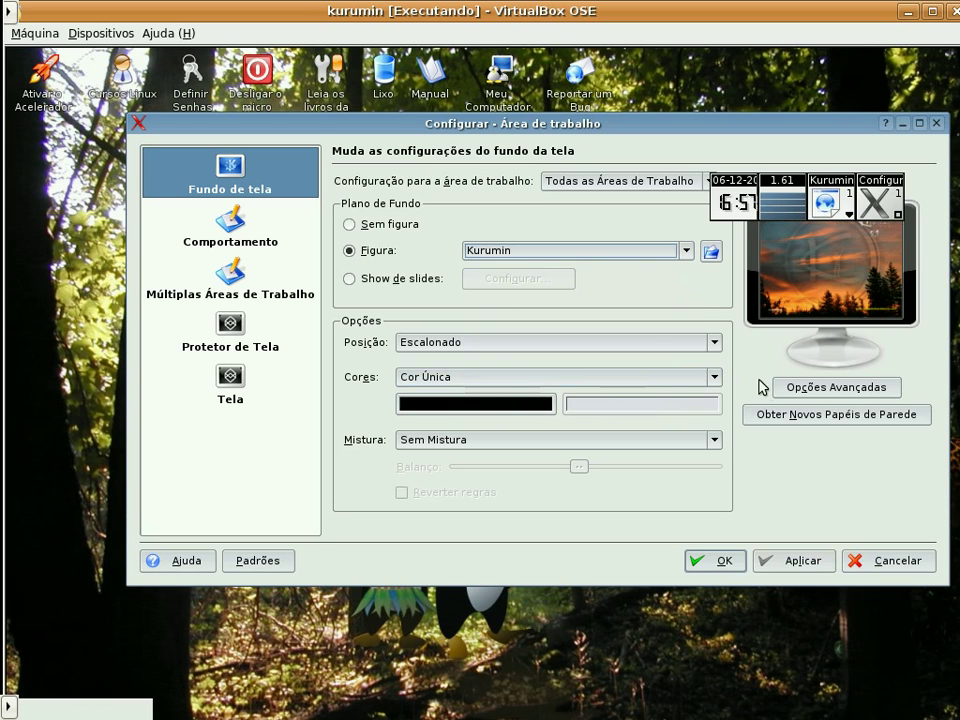
pyautogui.click(782, 561)
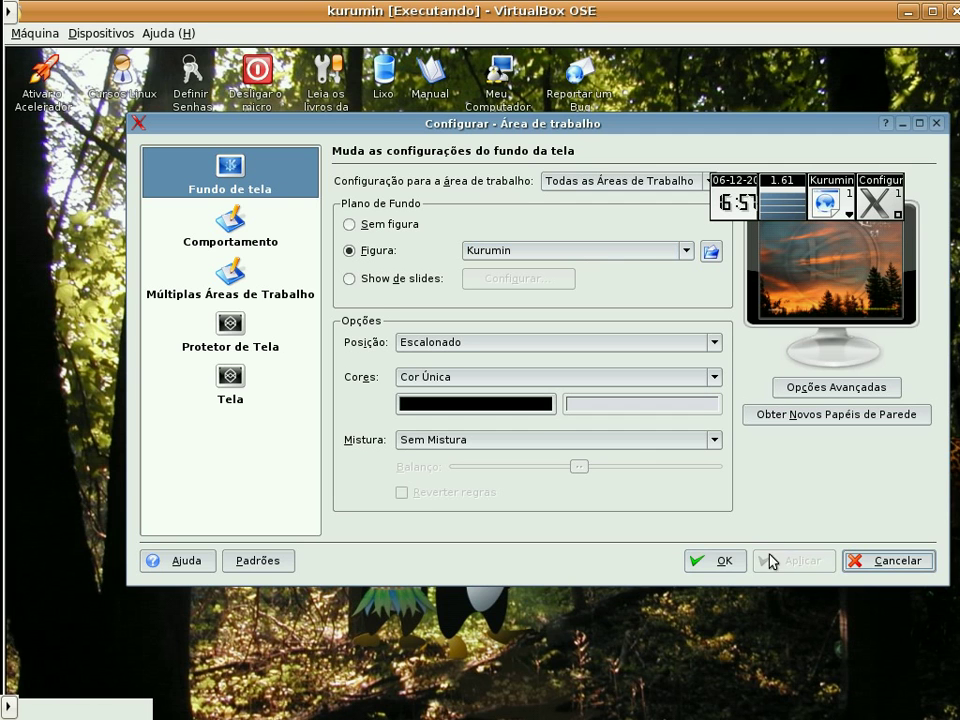
pyautogui.click(741, 566)
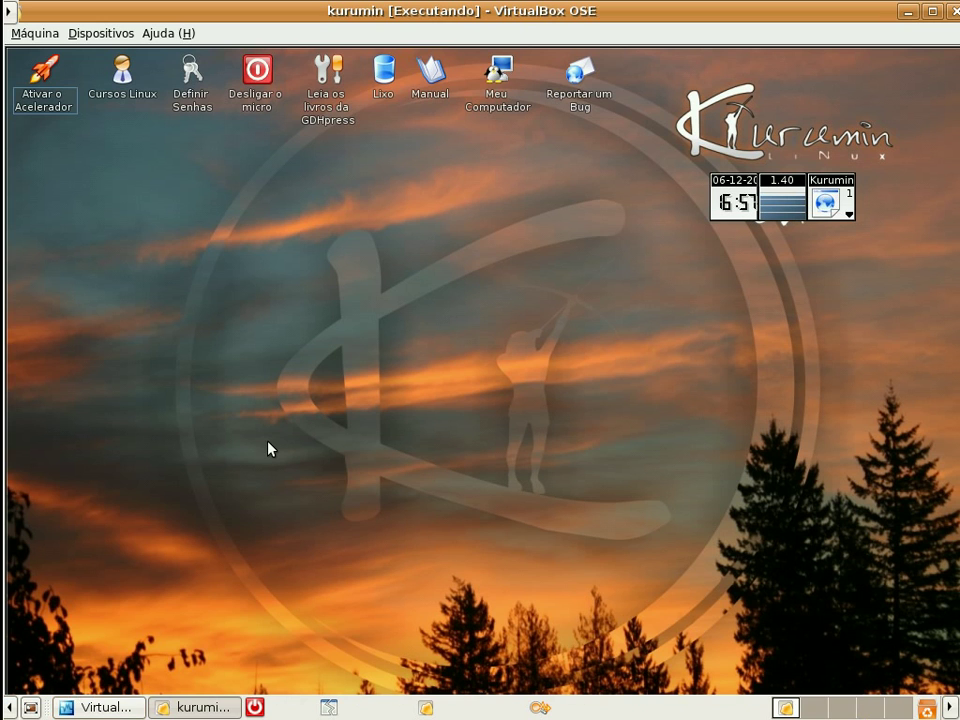
# - Unhide the host desktop panel that holds the Aplicações, Locais and Sistema menus
pyautogui.click(9, 12)
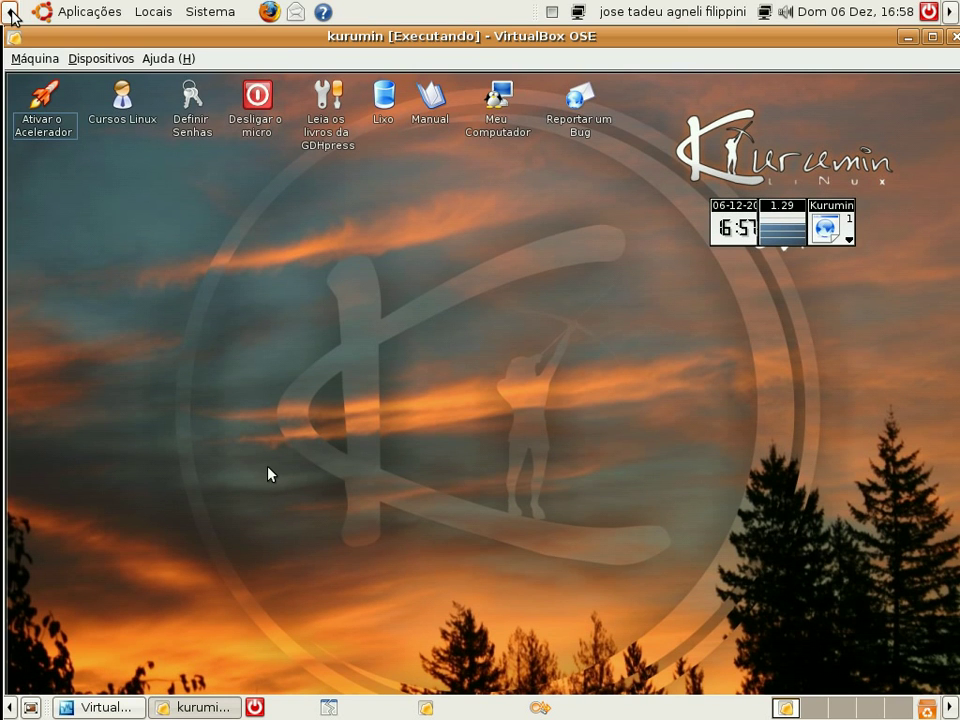